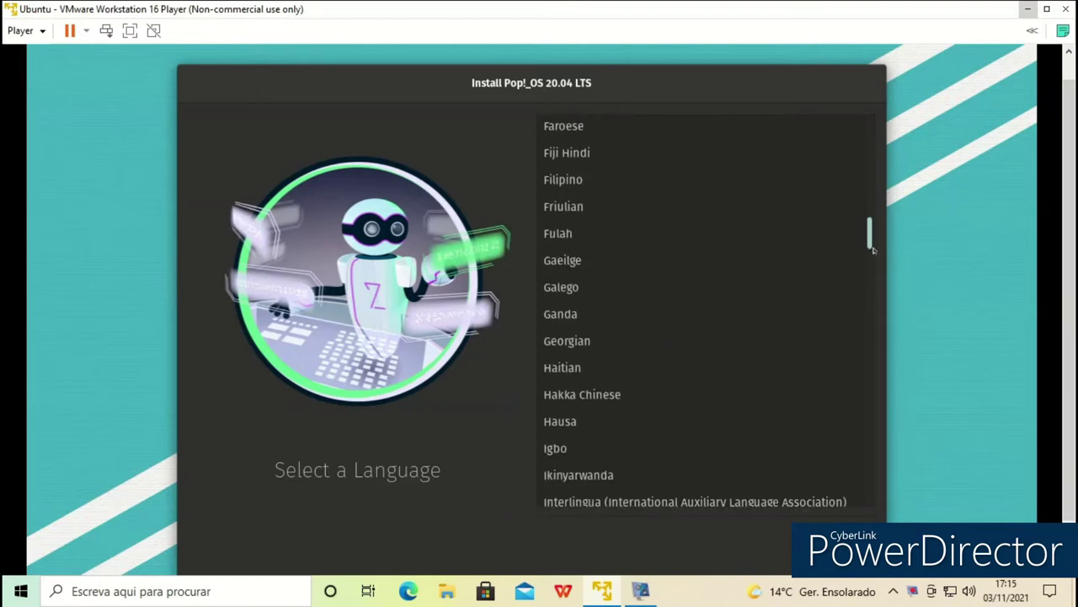
Step: Set the installer language to Português with Portugal as the region, and accept the Português keyboard layout
{"action": "scroll", "coordinate": [874, 250], "scroll_direction": "down", "scroll_amount": 2}
{"action": "scroll", "coordinate": [878, 258], "scroll_direction": "down", "scroll_amount": 4}
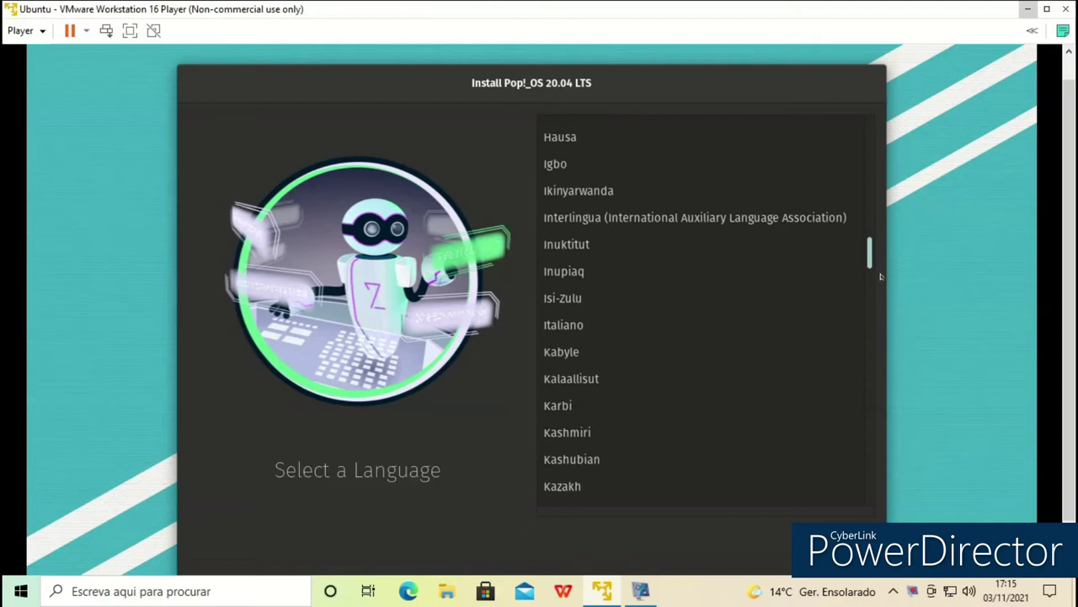
{"action": "scroll", "coordinate": [882, 295], "scroll_direction": "down", "scroll_amount": 4}
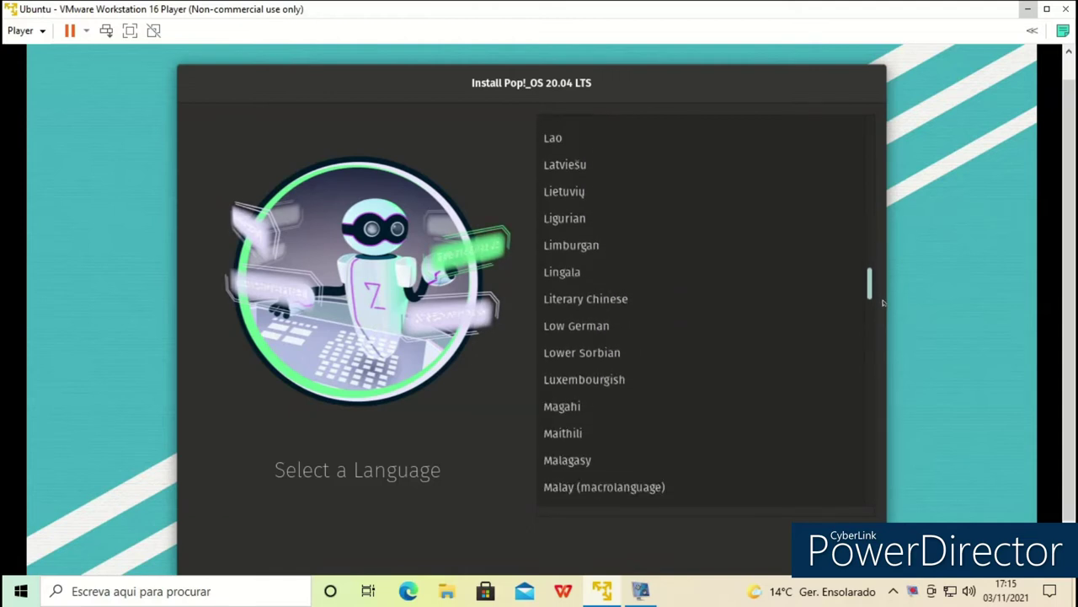
{"action": "scroll", "coordinate": [883, 312], "scroll_direction": "down", "scroll_amount": 2}
{"action": "scroll", "coordinate": [883, 325], "scroll_direction": "down", "scroll_amount": 2}
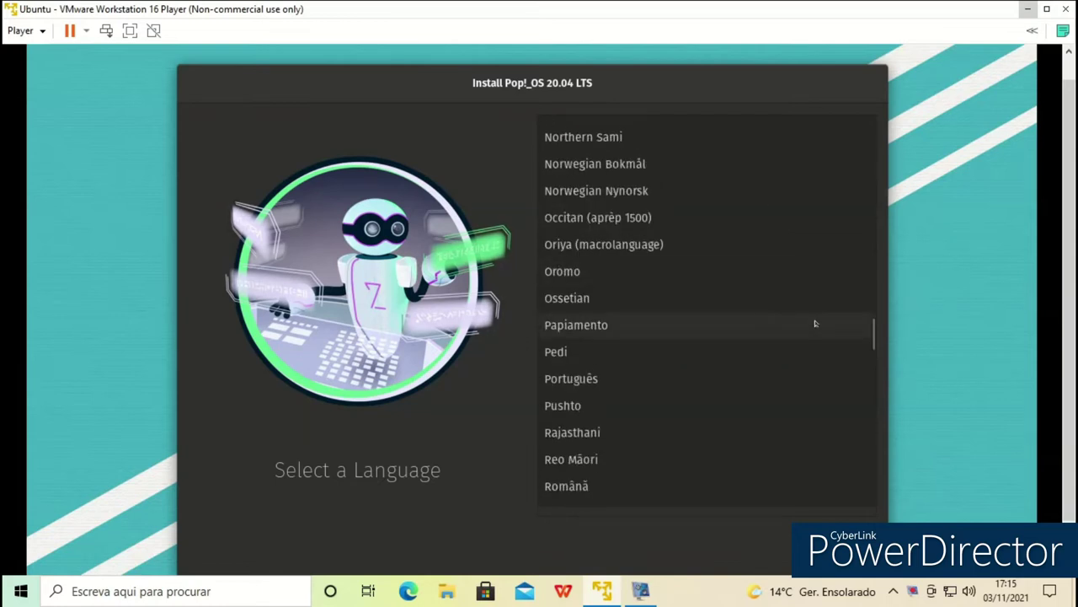
{"action": "scroll", "coordinate": [816, 320], "scroll_direction": "down", "scroll_amount": 2}
{"action": "scroll", "coordinate": [816, 319], "scroll_direction": "up", "scroll_amount": 4}
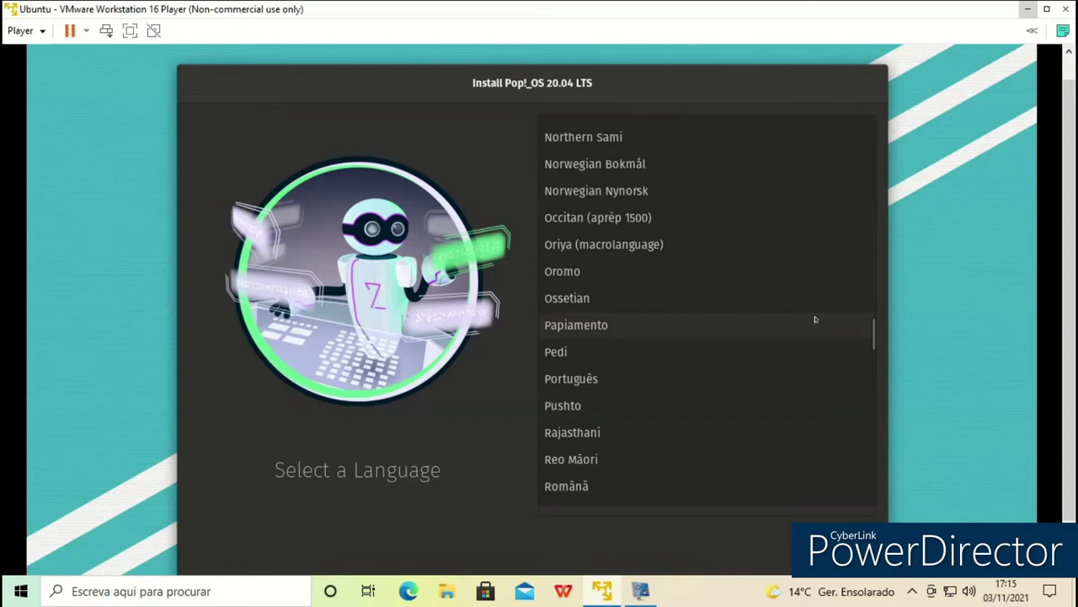
{"action": "scroll", "coordinate": [815, 319], "scroll_direction": "down", "scroll_amount": 2}
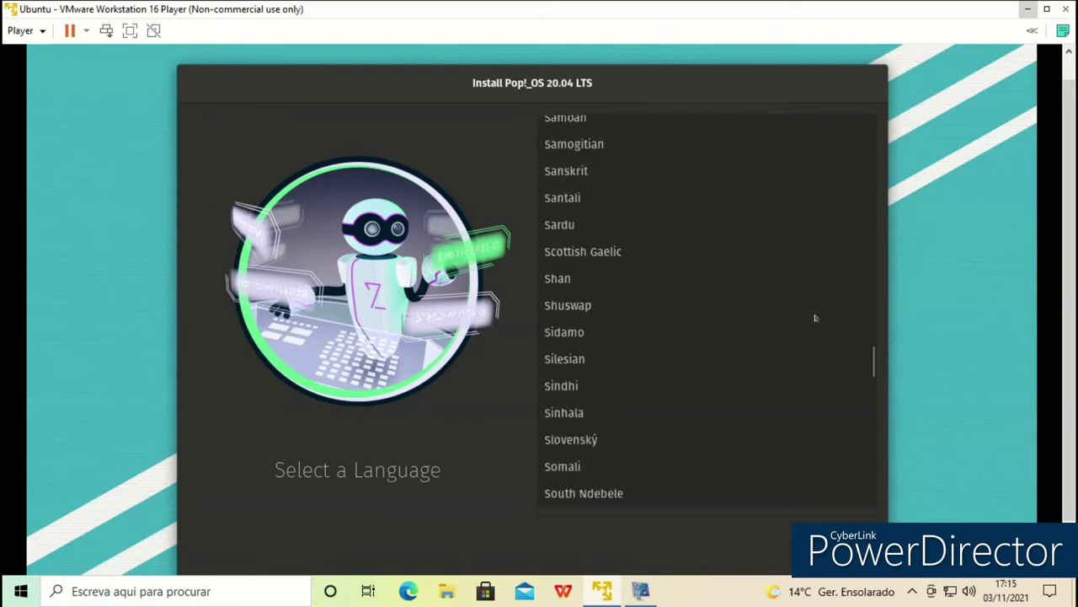
{"action": "scroll", "coordinate": [816, 316], "scroll_direction": "down", "scroll_amount": 3}
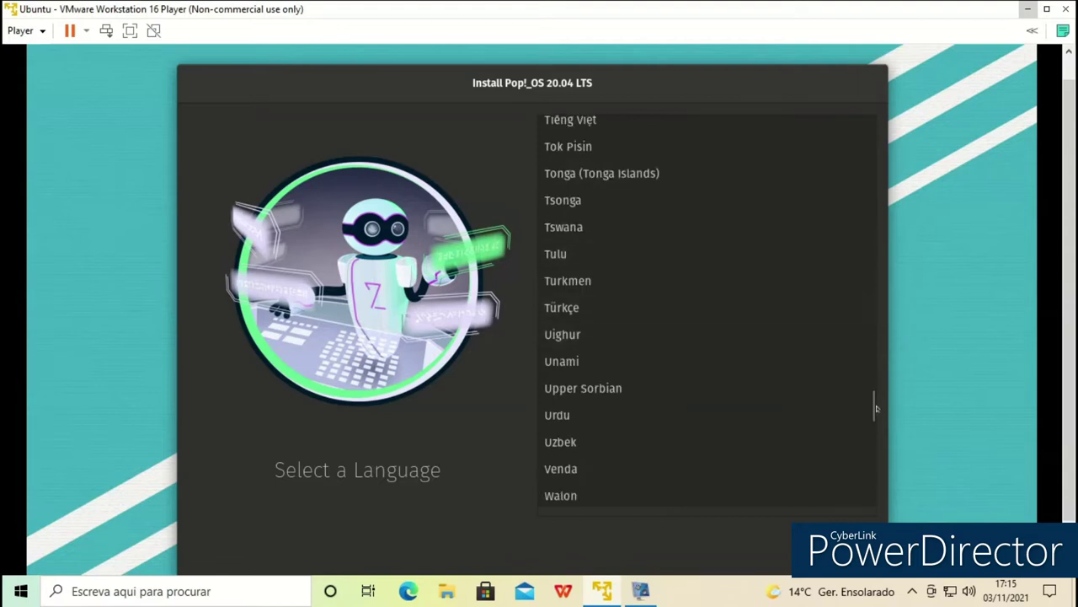
{"action": "scroll", "coordinate": [839, 273], "scroll_direction": "up", "scroll_amount": 10}
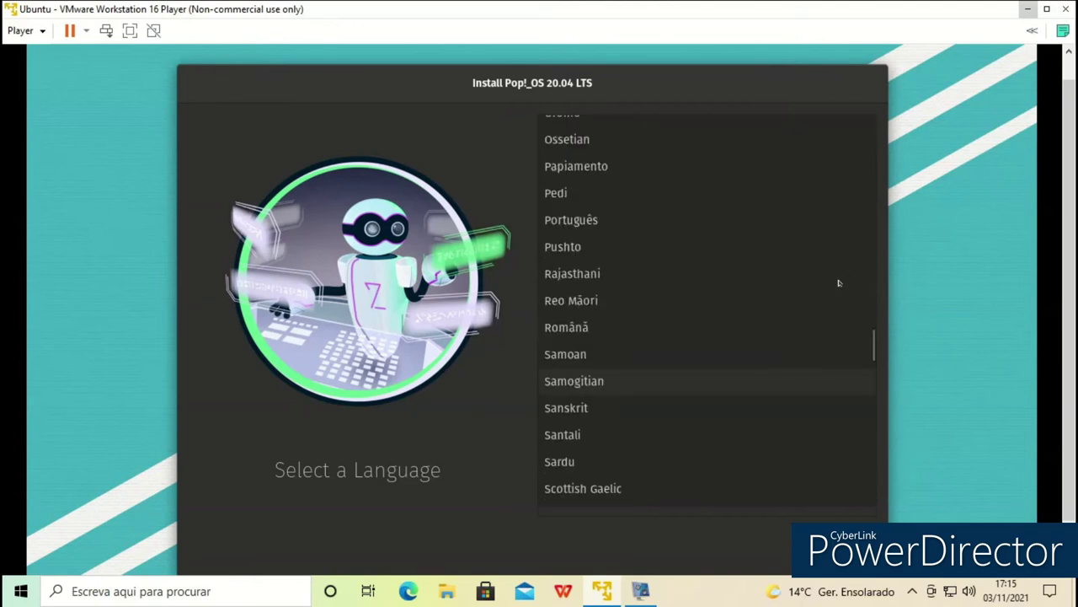
{"action": "left_click", "coordinate": [746, 221]}
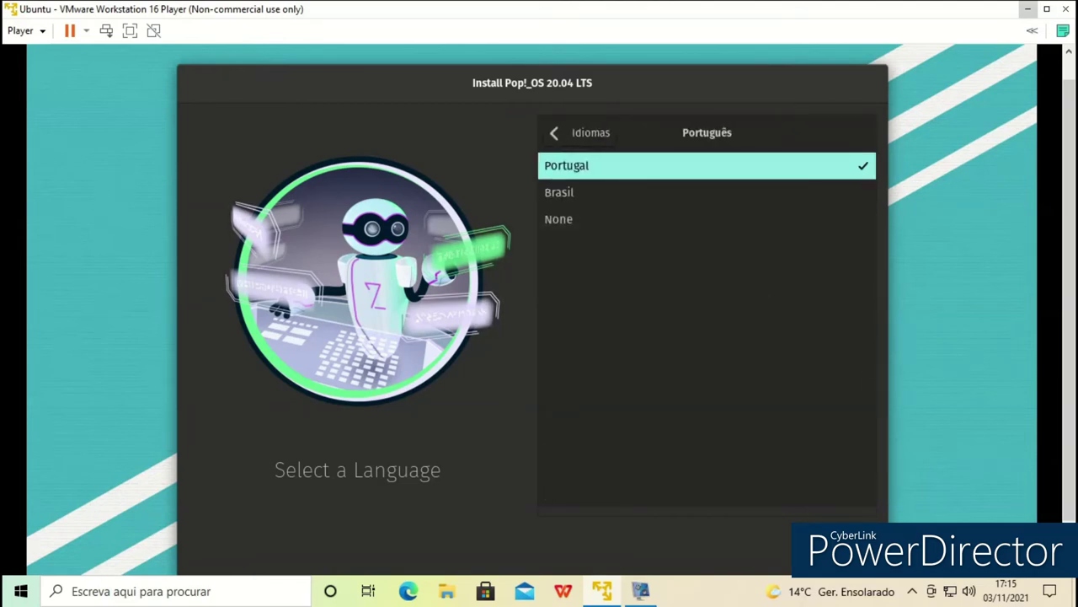
{"action": "key", "text": "Return"}
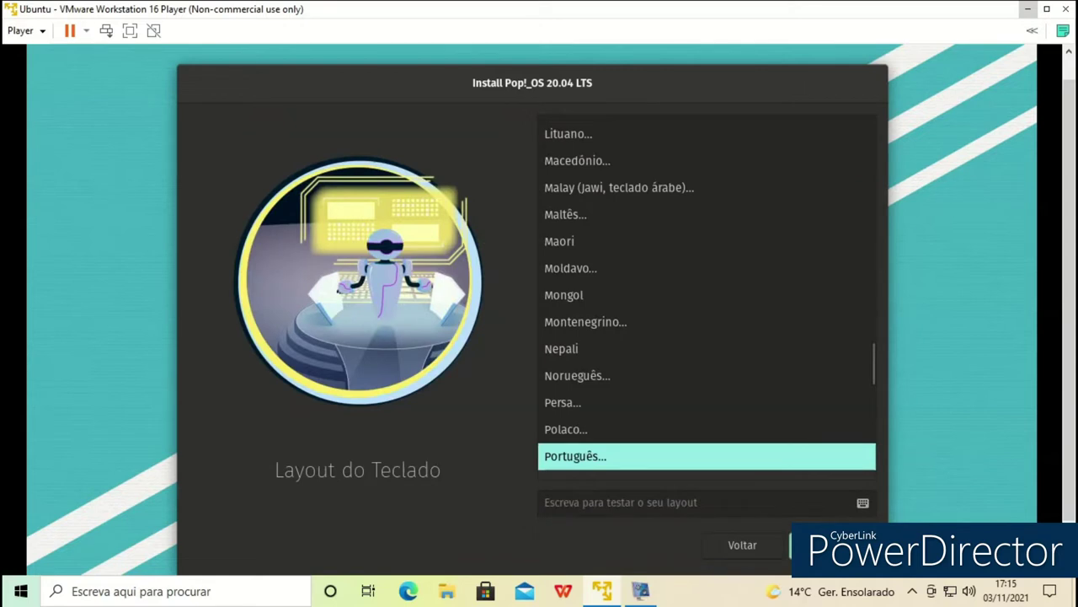
{"action": "key", "text": "Return"}
{"action": "key", "text": "Return"}
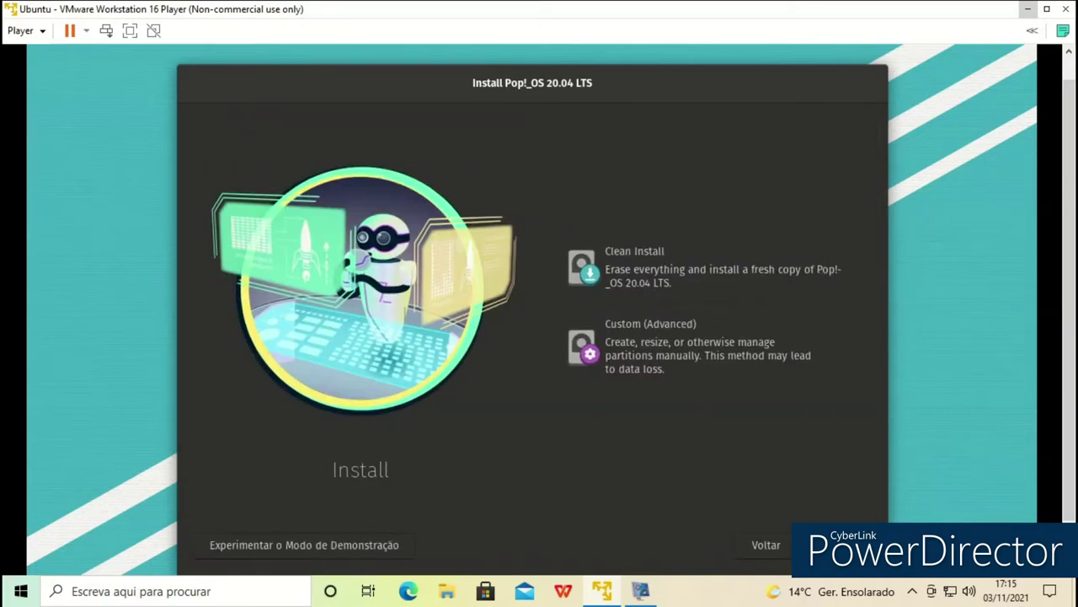
Step: Choose a clean install of Pop!_OS 20.04 LTS and erase the 20.0 GiB VMware virtual drive /dev/sda for it
{"action": "left_click", "coordinate": [693, 258]}
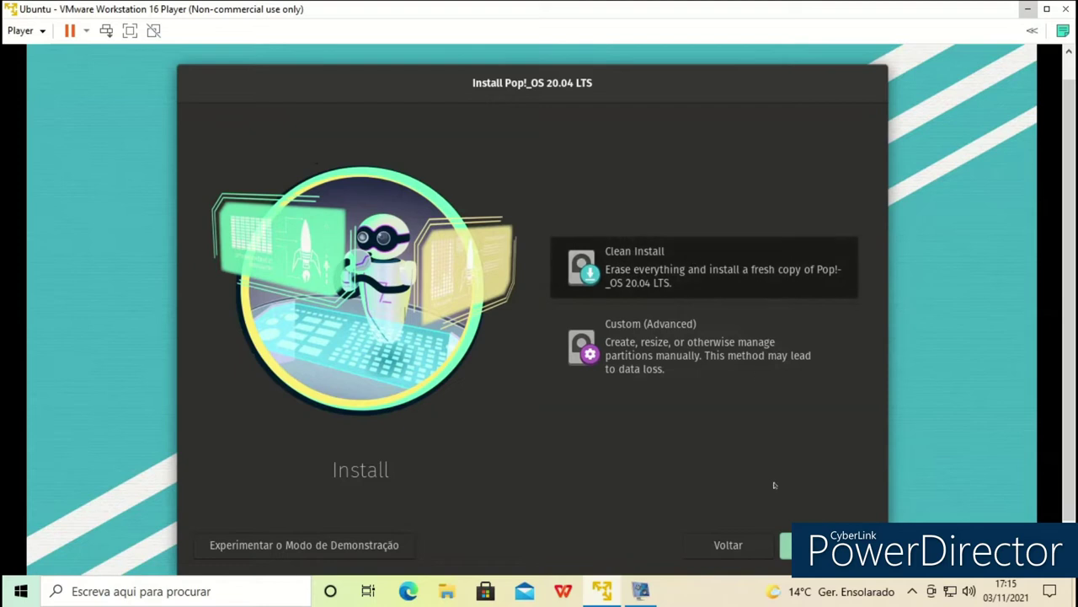
{"action": "key", "text": "Return"}
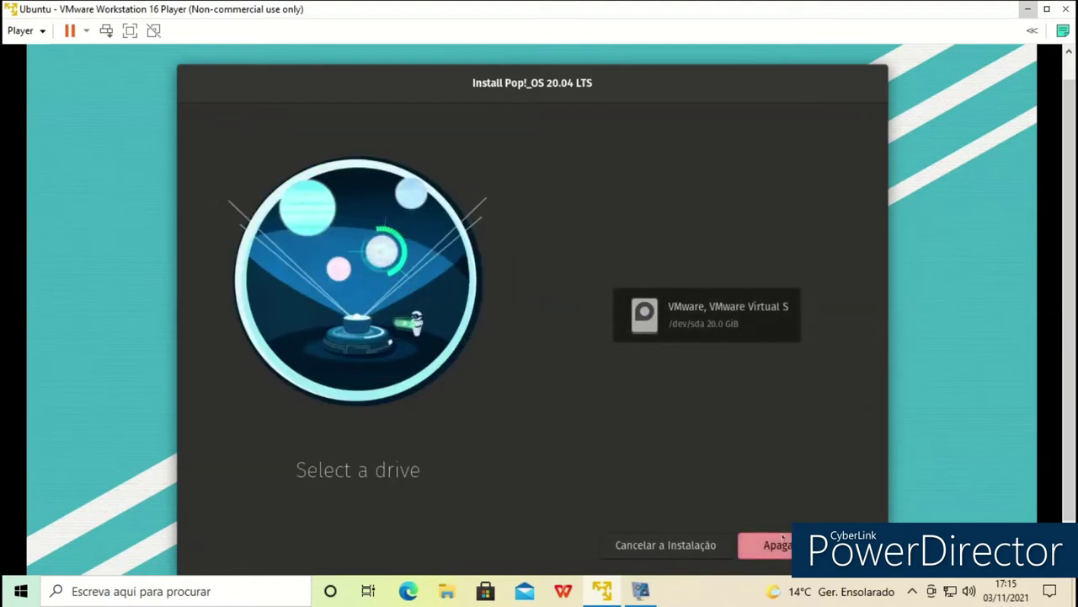
{"action": "left_click", "coordinate": [785, 539]}
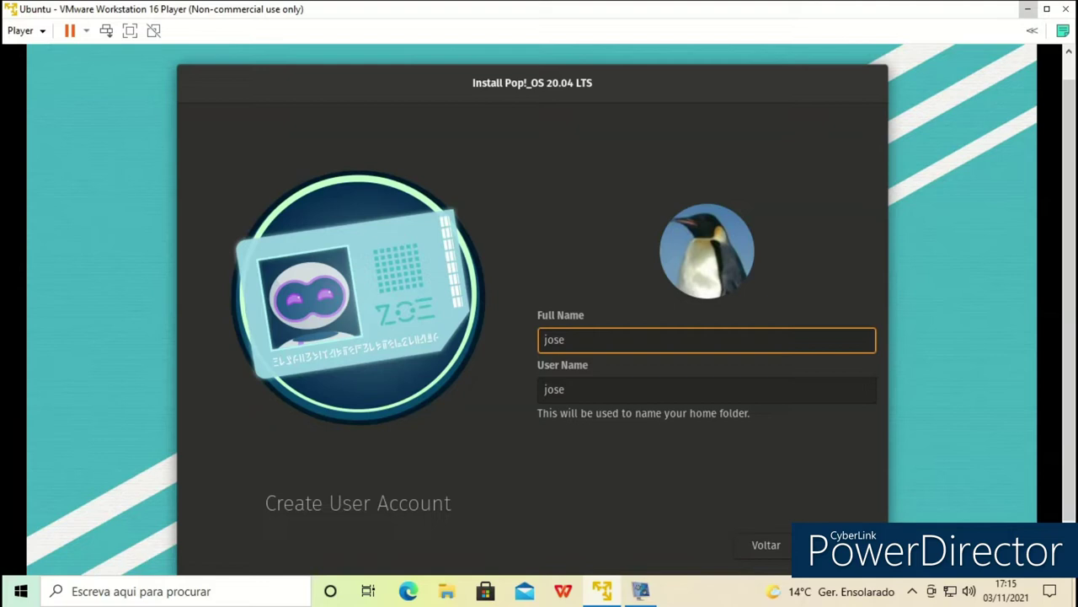
Step: Create the user account with its full name, user name and account password, and start the installation without drive encryption
{"action": "key", "text": "Return"}
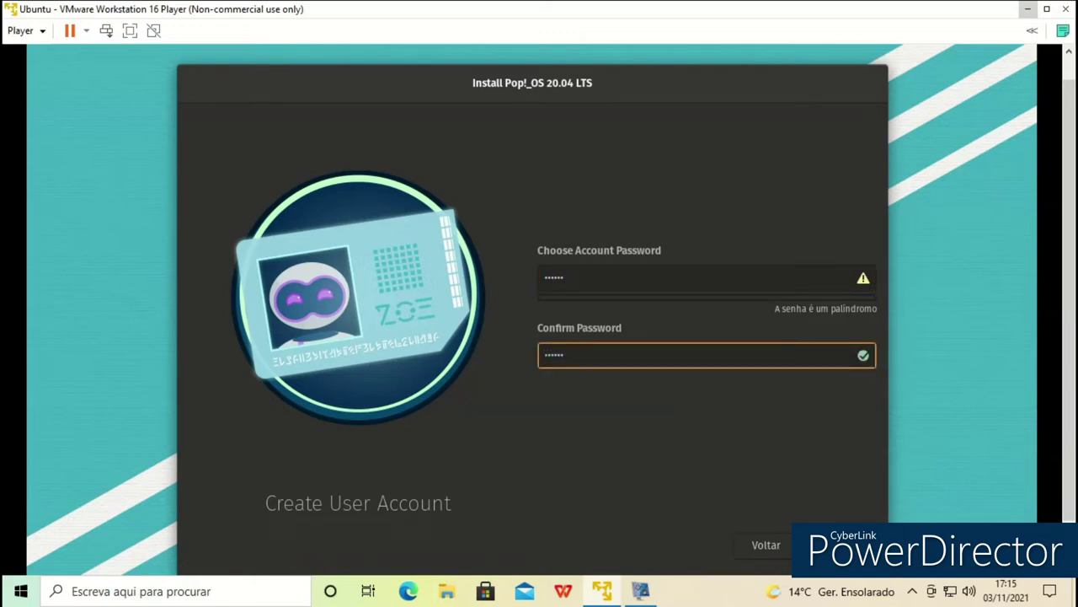
{"action": "key", "text": "Return"}
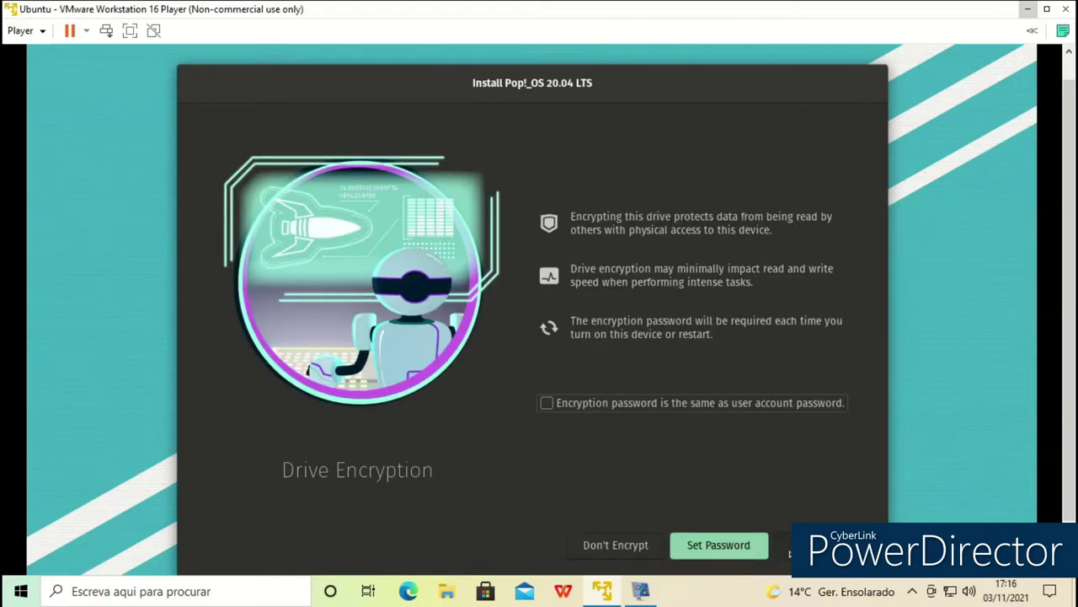
{"action": "left_click", "coordinate": [636, 546]}
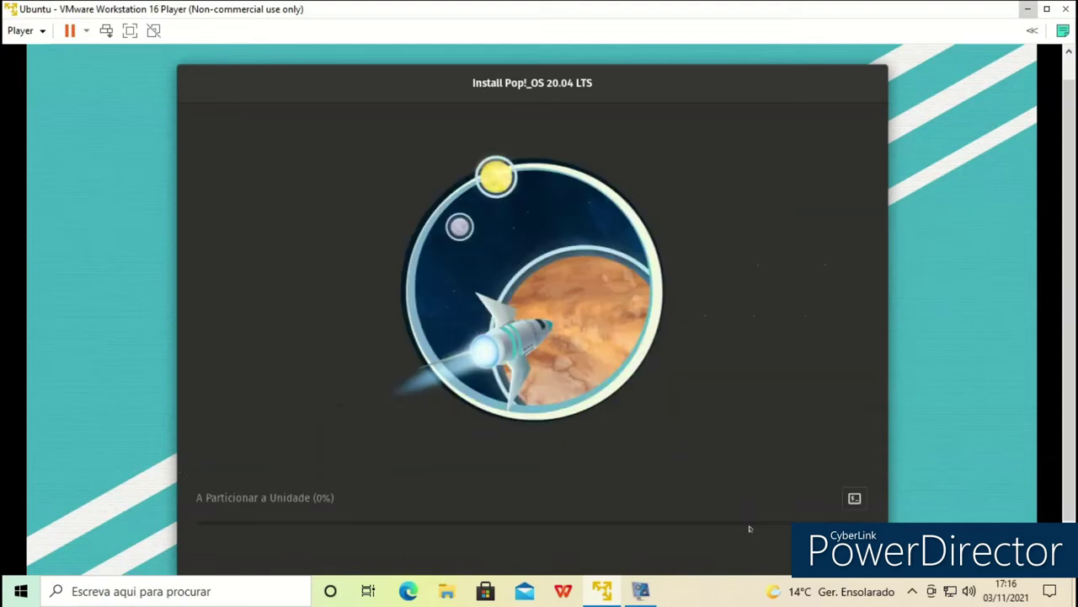
{"action": "left_click", "coordinate": [642, 591]}
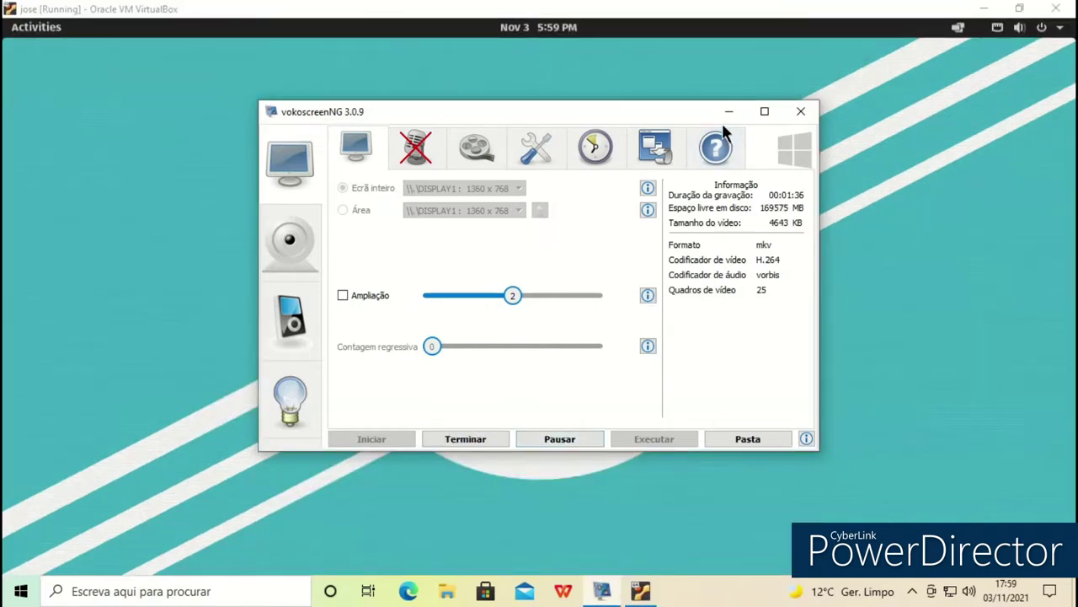
{"action": "left_click", "coordinate": [720, 114]}
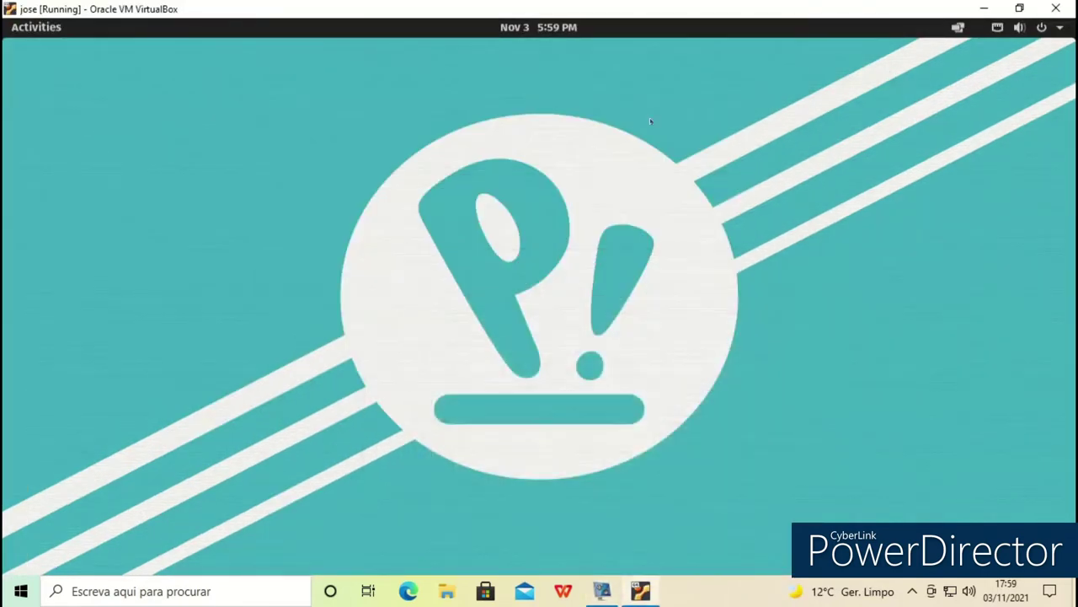
Step: Open the Files application and look through the Documents and Downloads folders
{"action": "left_click", "coordinate": [26, 27]}
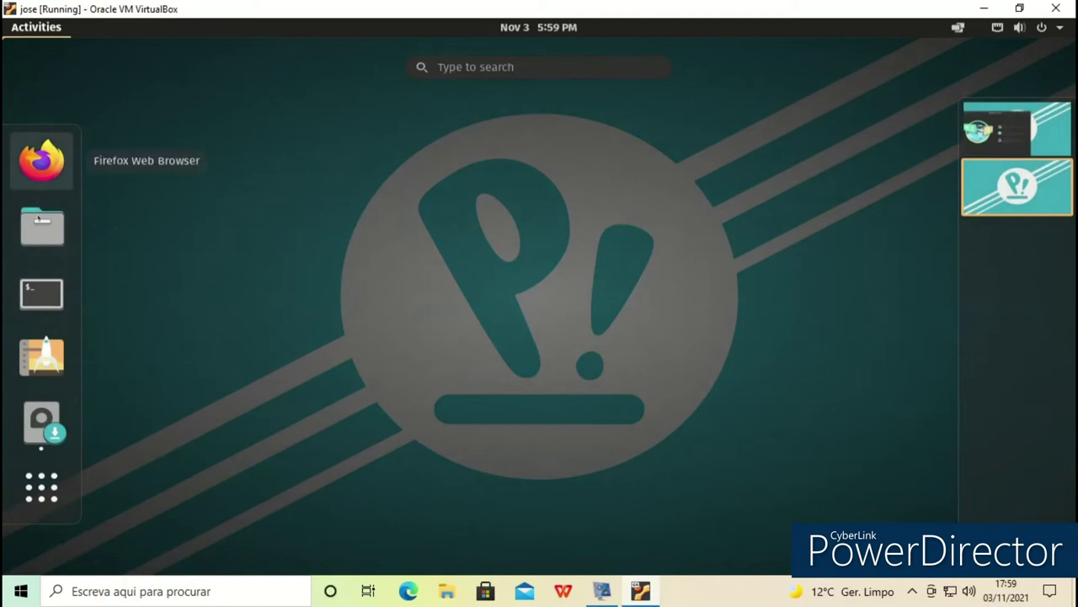
{"action": "left_click", "coordinate": [42, 225]}
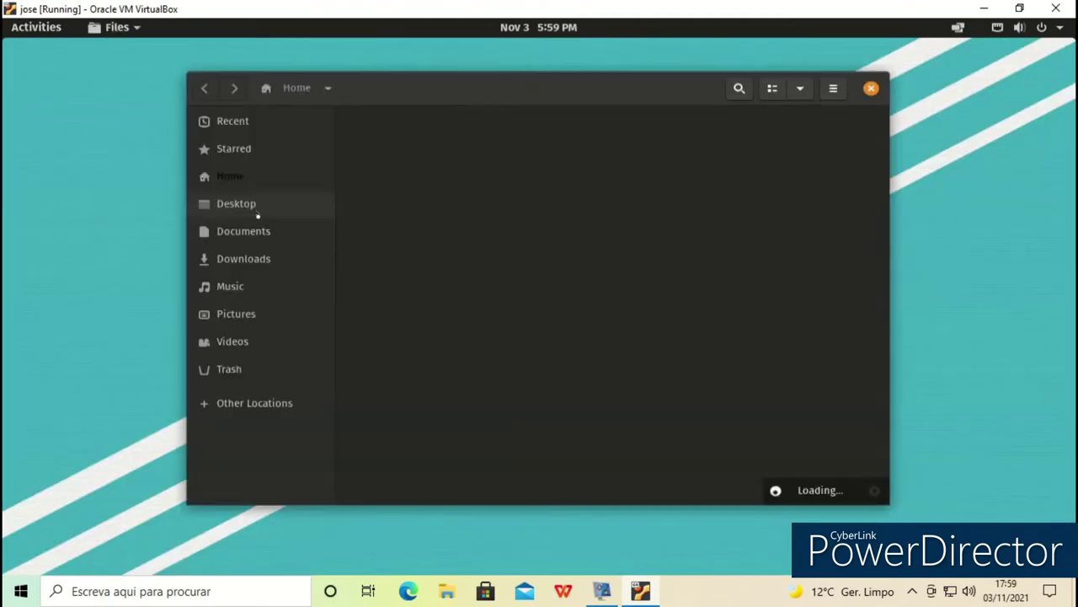
{"action": "left_click", "coordinate": [240, 229]}
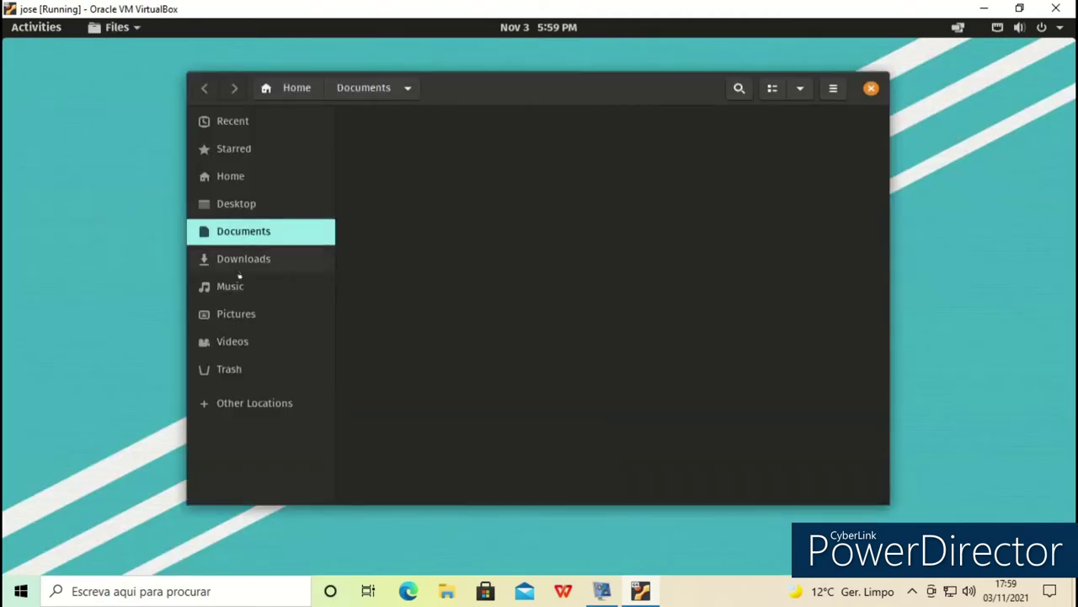
{"action": "left_click", "coordinate": [241, 268]}
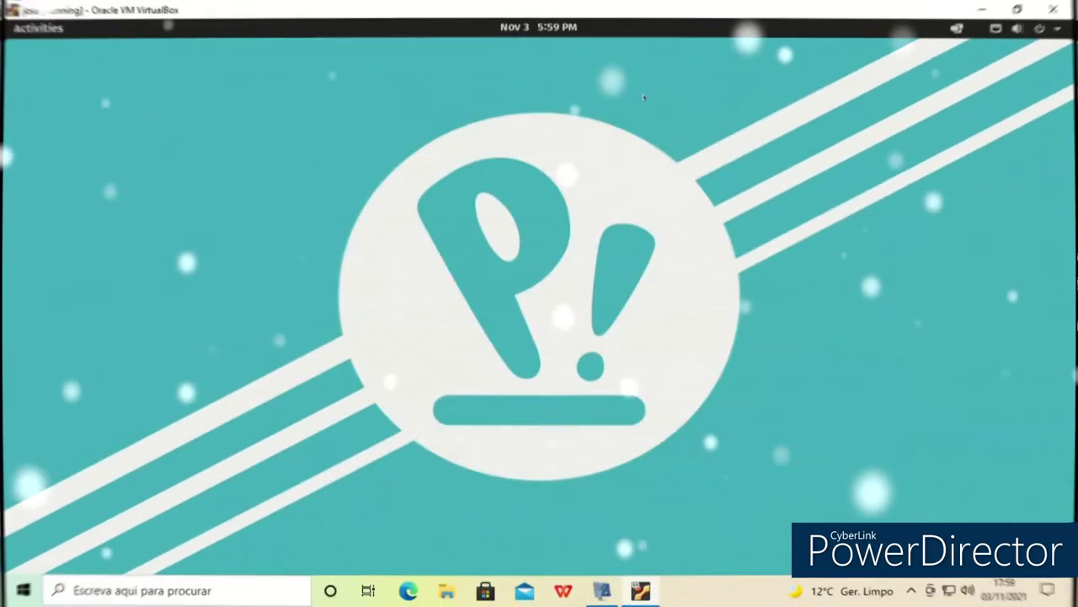
Step: Configure the desktop to show the personal folder, the trash icon, external drives and network drives
{"action": "right_click", "coordinate": [544, 122]}
{"action": "left_click", "coordinate": [620, 262]}
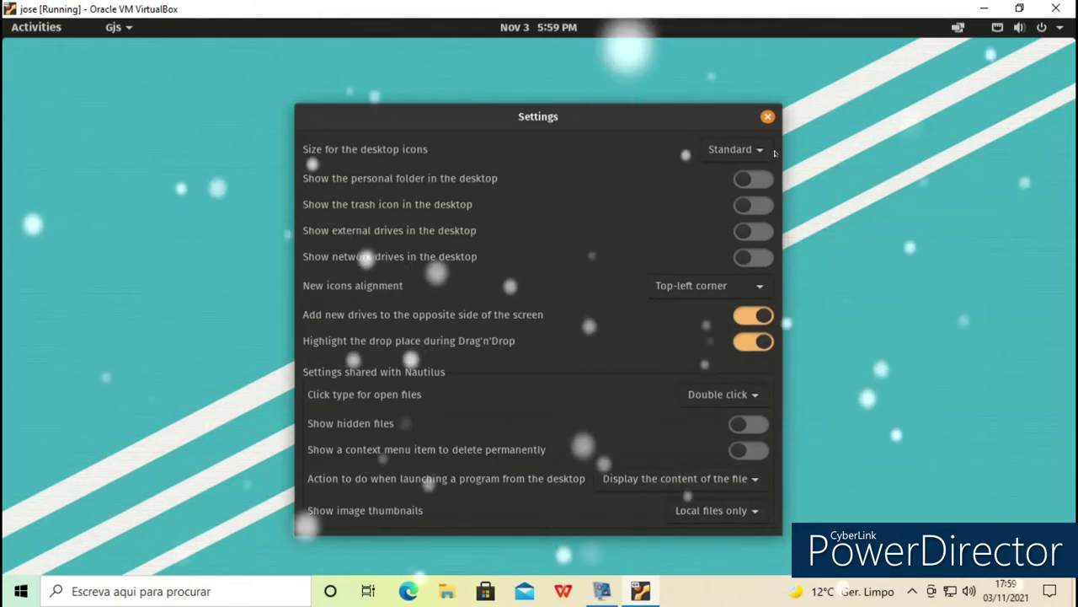
{"action": "left_click", "coordinate": [754, 178]}
{"action": "left_click", "coordinate": [753, 204]}
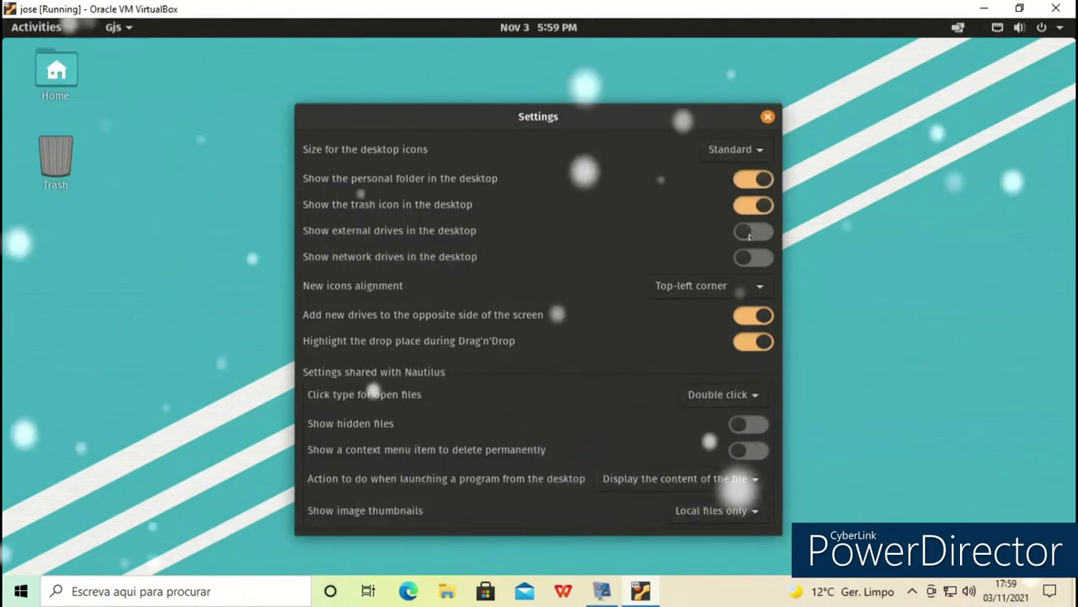
{"action": "left_click", "coordinate": [753, 230]}
{"action": "left_click", "coordinate": [754, 257]}
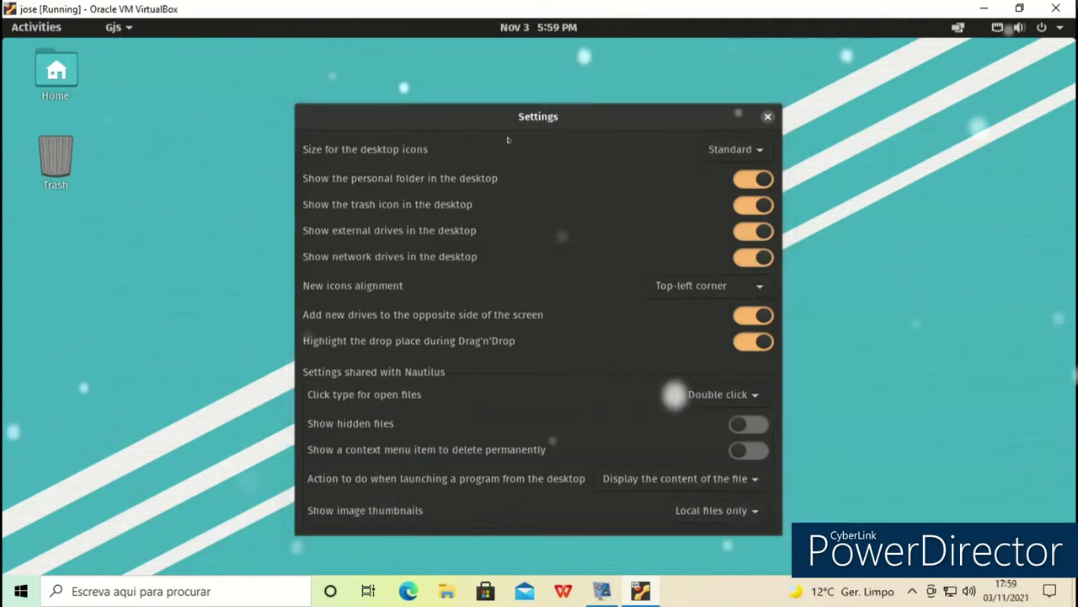
{"action": "key", "text": "Escape"}
Step: Move the Files launcher above Firefox in the Activities dock
{"action": "key", "text": "super"}
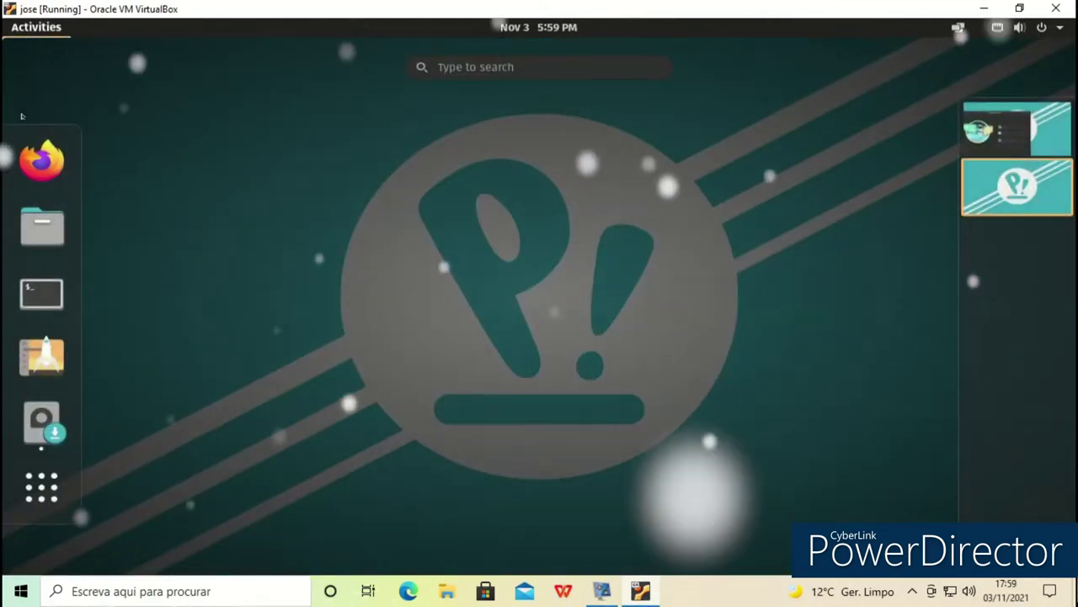
{"action": "left_click_drag", "start_coordinate": [38, 212], "coordinate": [42, 156]}
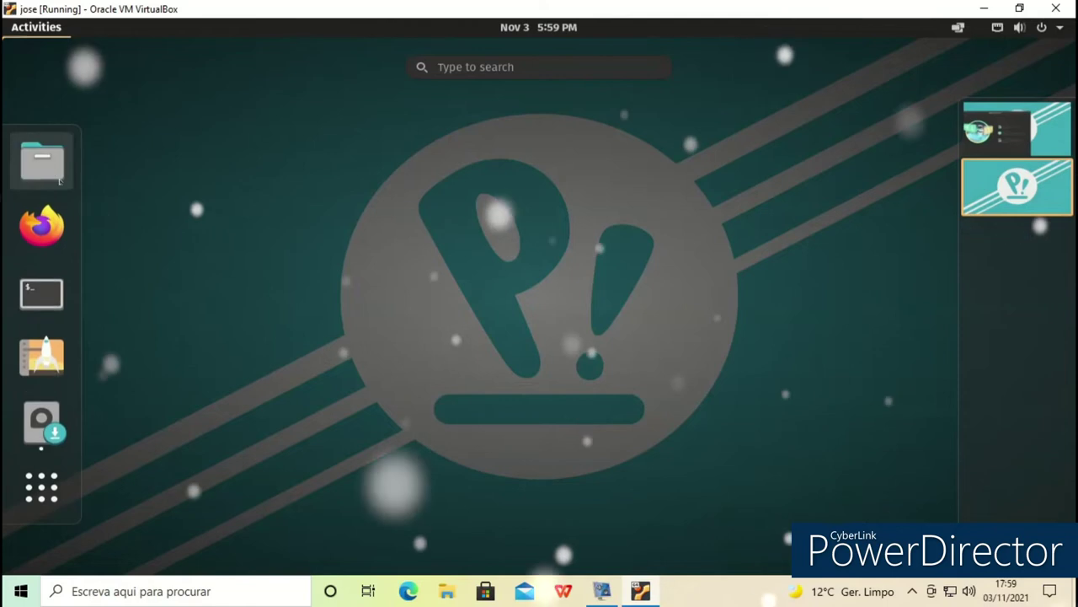
Step: Open System Monitor from the System application group, examine its resource usage and file systems, and close it
{"action": "left_click", "coordinate": [41, 486]}
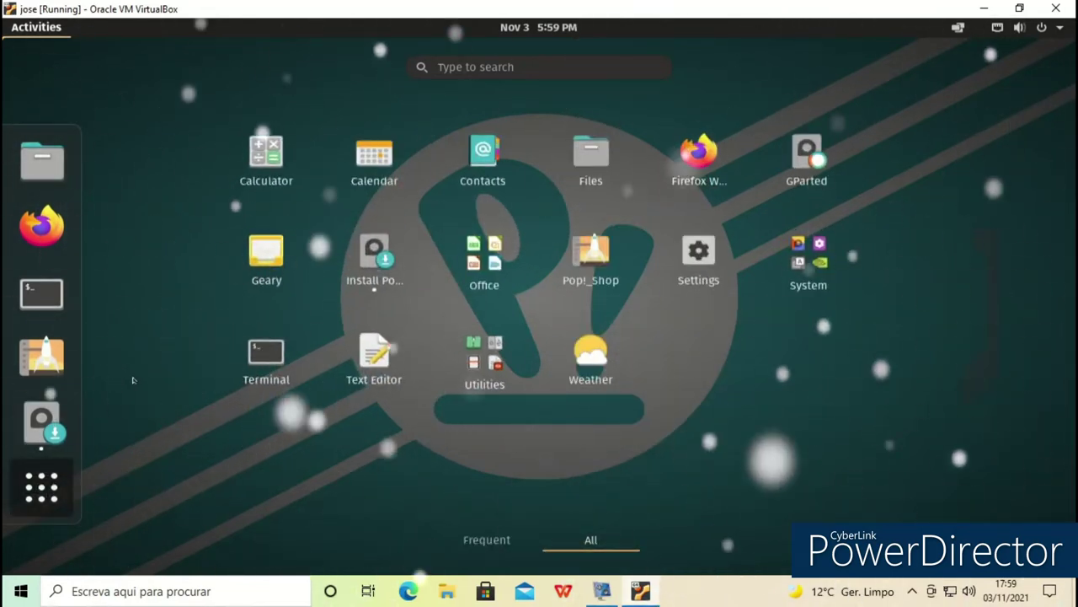
{"action": "left_click", "coordinate": [804, 257]}
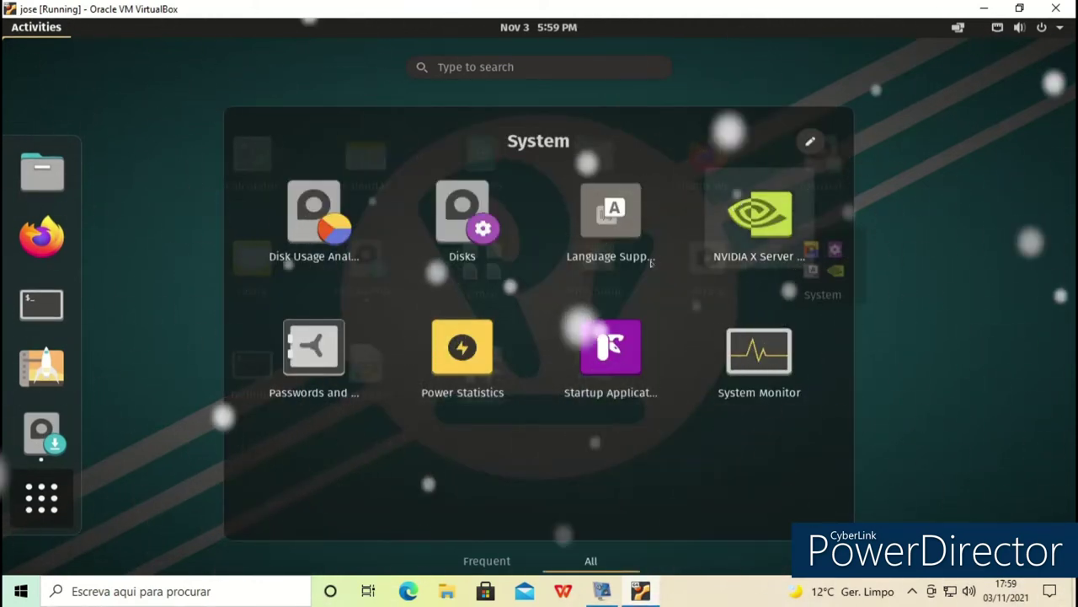
{"action": "left_click", "coordinate": [718, 353]}
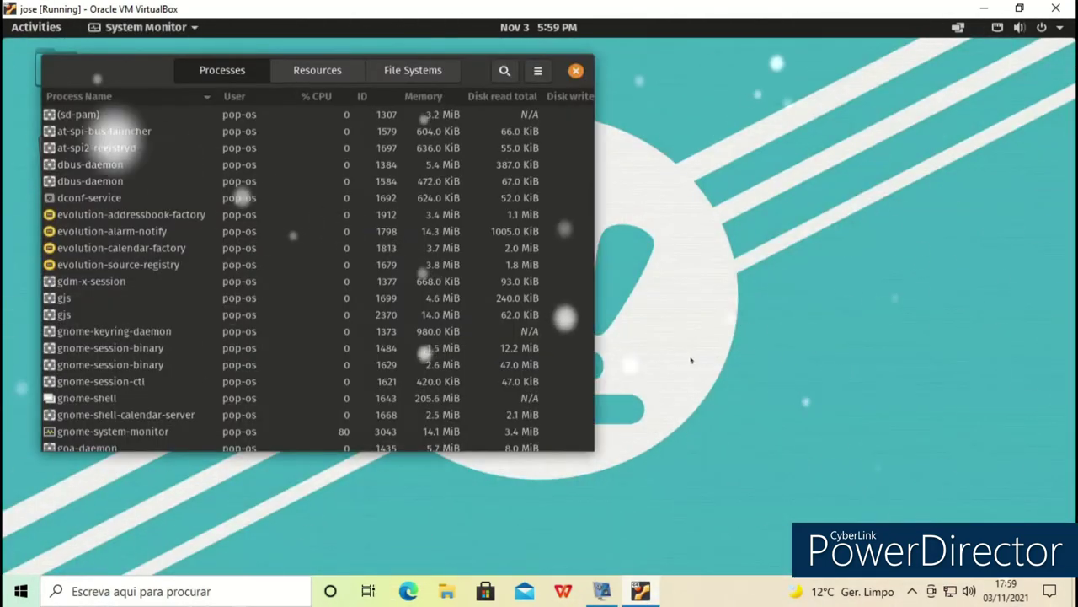
{"action": "left_click", "coordinate": [318, 70]}
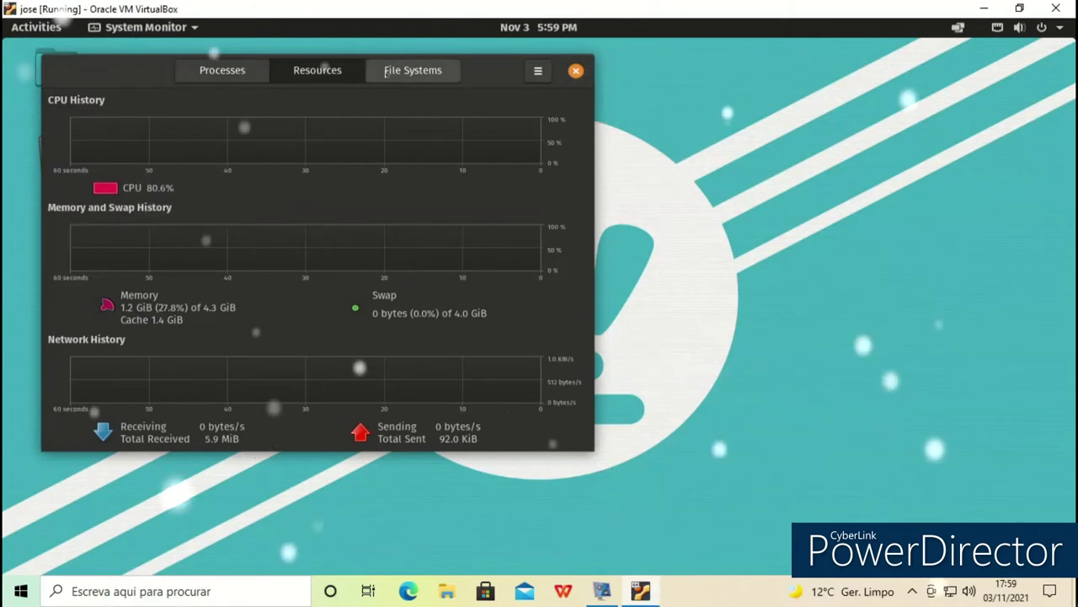
{"action": "left_click", "coordinate": [389, 70]}
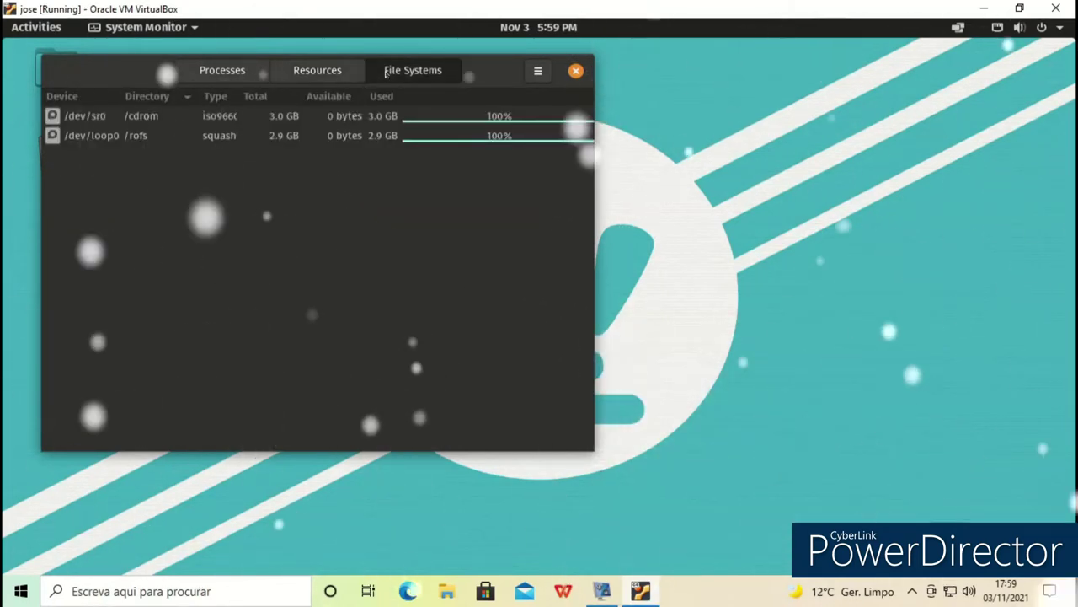
{"action": "left_click", "coordinate": [575, 70]}
Step: Change the desktop background to the purple-toned canyon picture
{"action": "right_click", "coordinate": [352, 125]}
{"action": "left_click", "coordinate": [399, 226]}
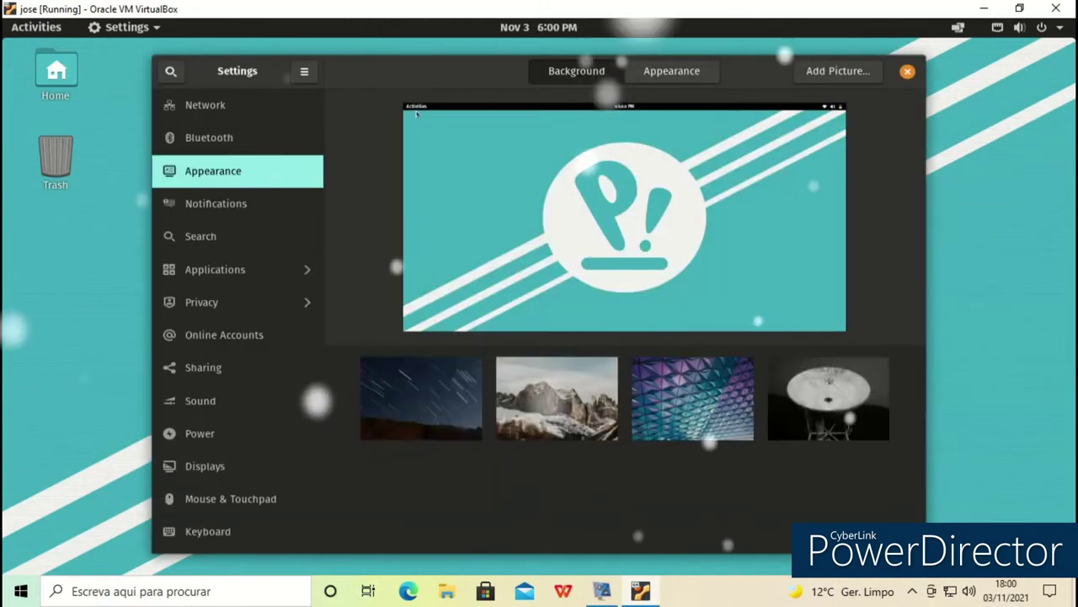
{"action": "scroll", "coordinate": [730, 511], "scroll_direction": "down", "scroll_amount": 1}
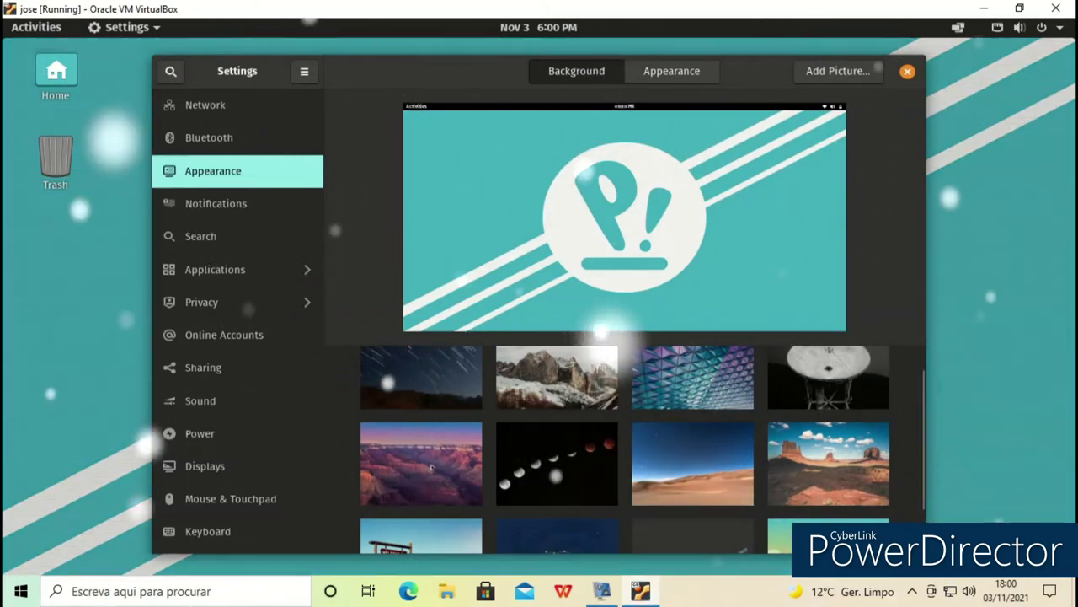
{"action": "left_click", "coordinate": [430, 468]}
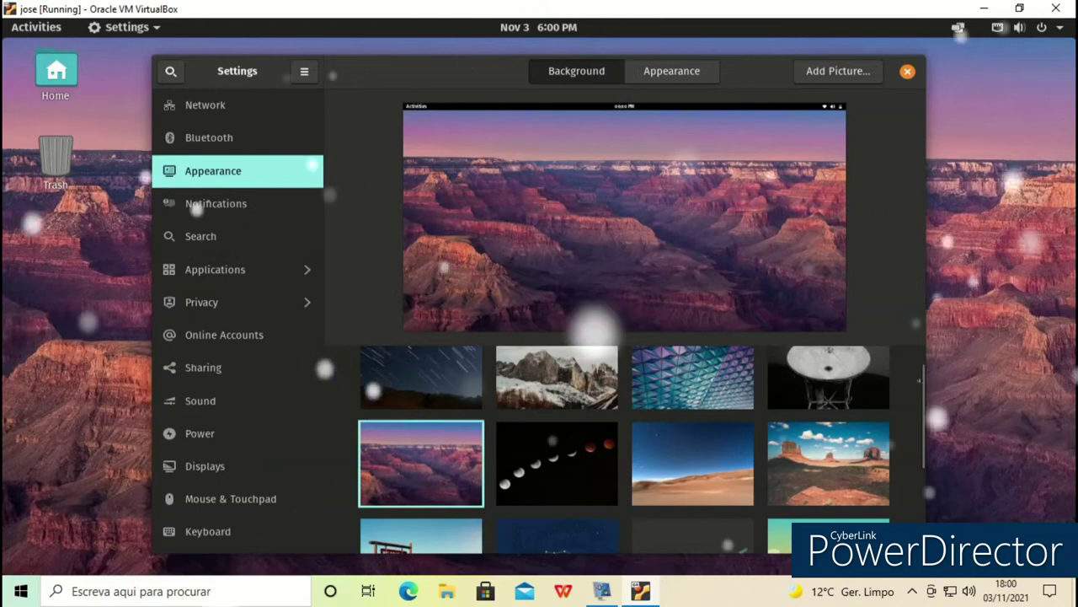
Step: Change the desktop background to the blue underwater jellyfish picture and close Settings
{"action": "scroll", "coordinate": [705, 432], "scroll_direction": "down", "scroll_amount": 1}
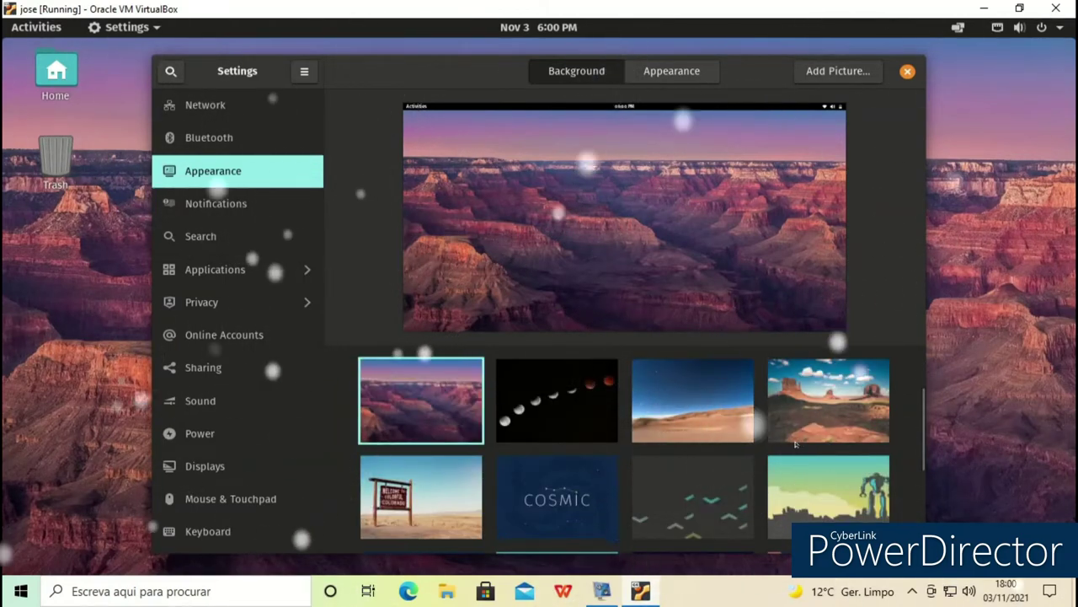
{"action": "scroll", "coordinate": [790, 442], "scroll_direction": "down", "scroll_amount": 1}
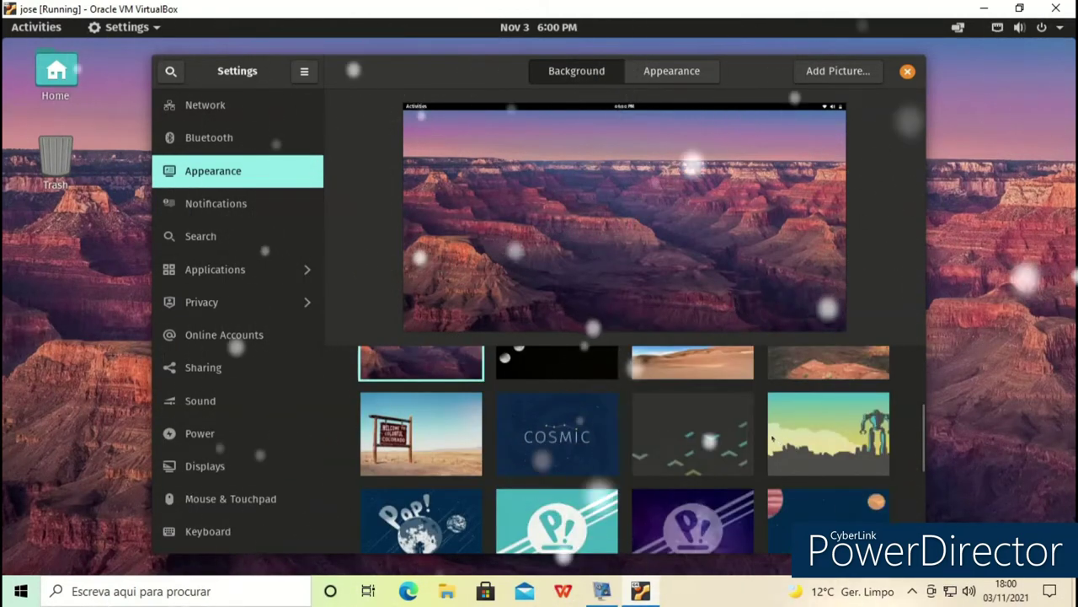
{"action": "scroll", "coordinate": [767, 437], "scroll_direction": "down", "scroll_amount": 1}
{"action": "scroll", "coordinate": [765, 438], "scroll_direction": "down", "scroll_amount": 2}
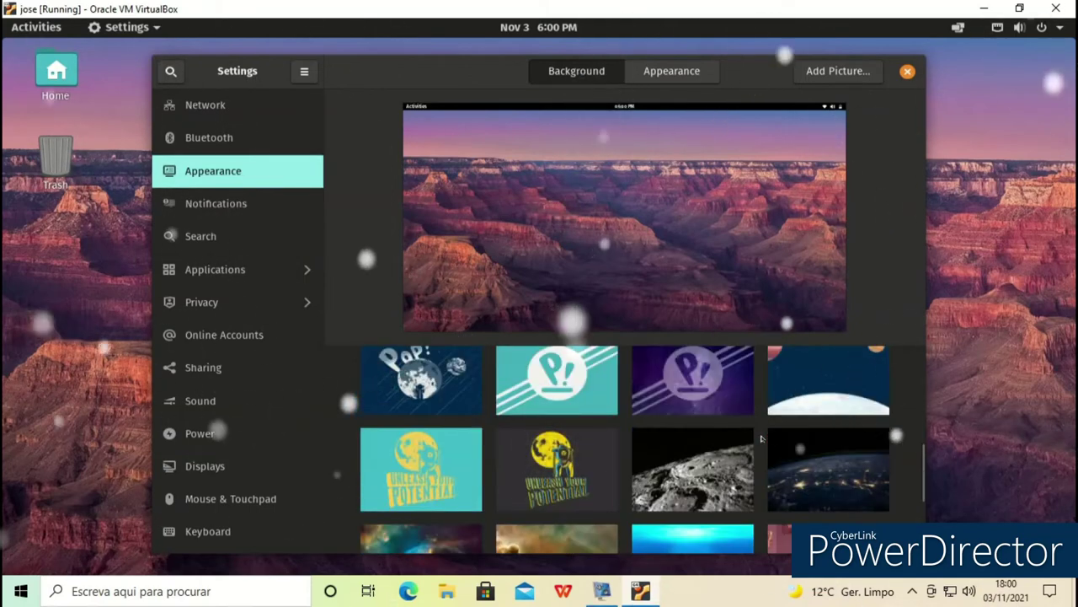
{"action": "scroll", "coordinate": [761, 439], "scroll_direction": "down", "scroll_amount": 2}
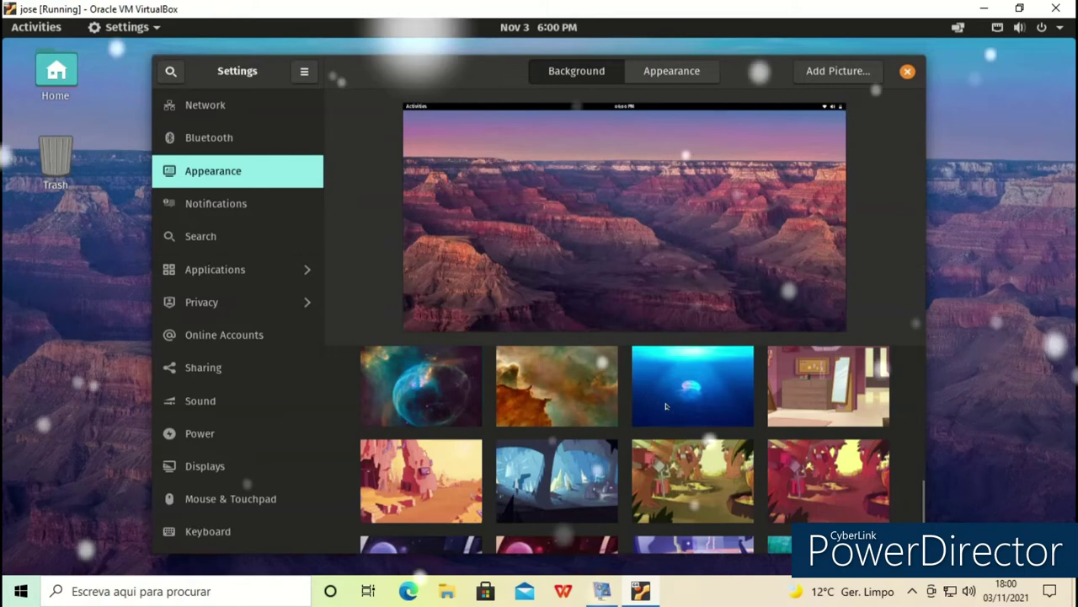
{"action": "left_click", "coordinate": [665, 411]}
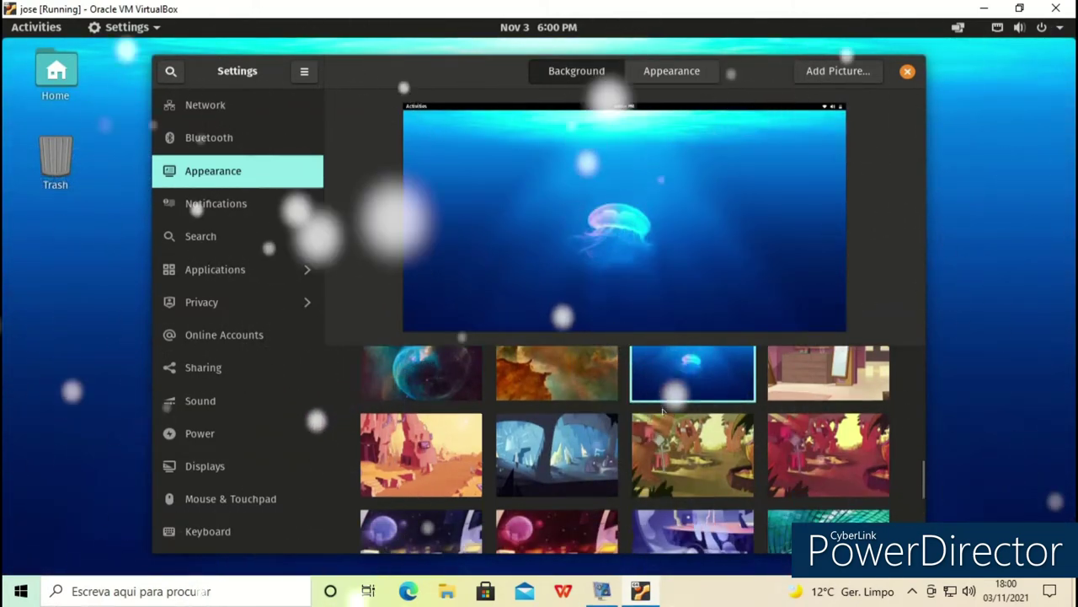
{"action": "scroll", "coordinate": [663, 409], "scroll_direction": "down", "scroll_amount": 2}
{"action": "scroll", "coordinate": [665, 417], "scroll_direction": "down", "scroll_amount": 2}
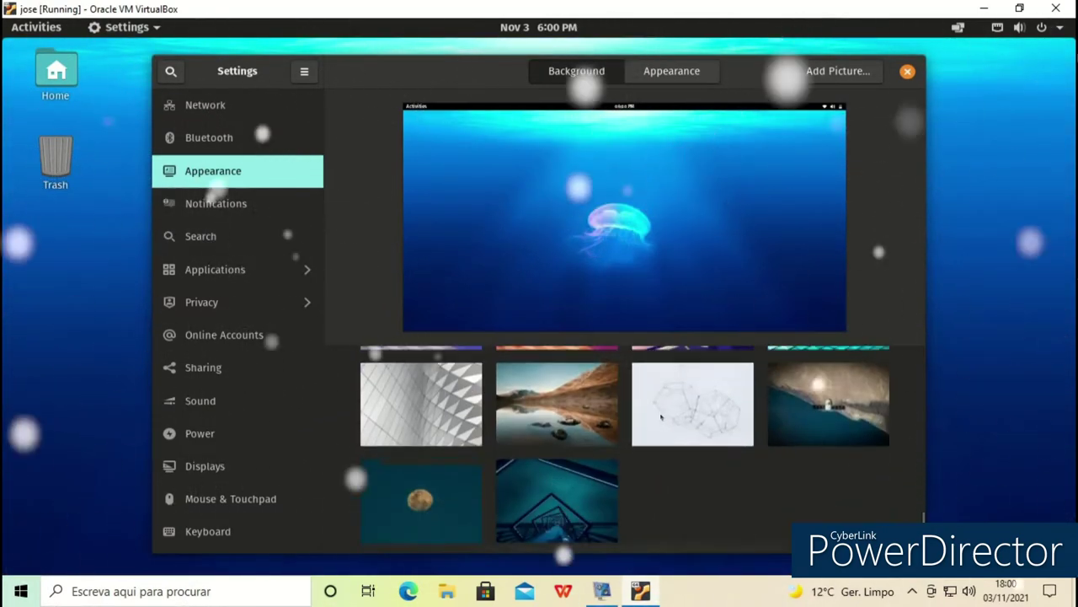
{"action": "left_click", "coordinate": [907, 71]}
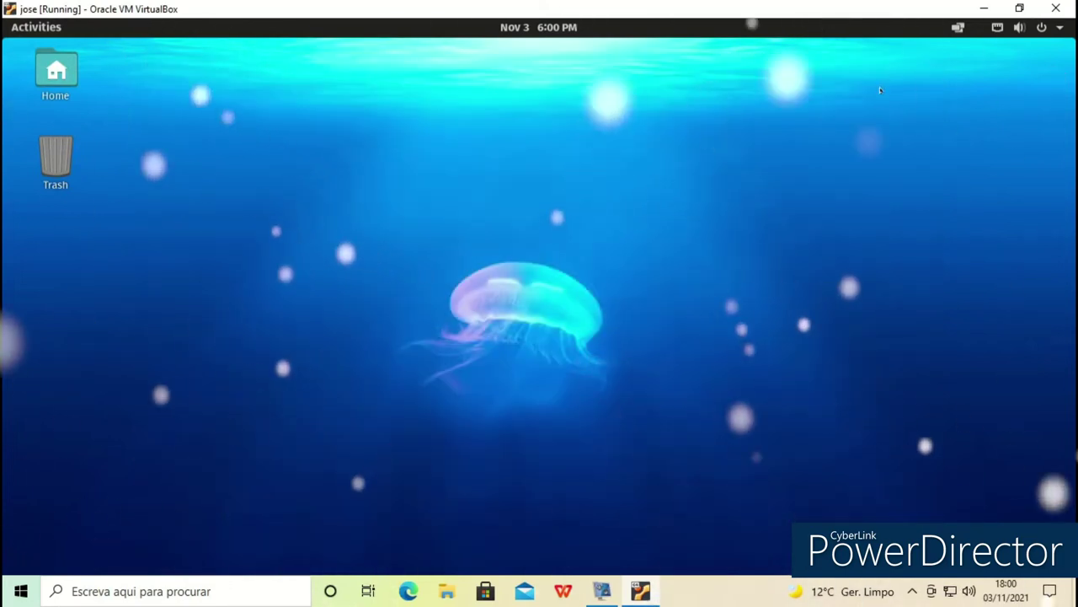
Step: Open Pop!_Shop and look through its Pop!_Picks and application categories, including Graphics
{"action": "left_click", "coordinate": [32, 27]}
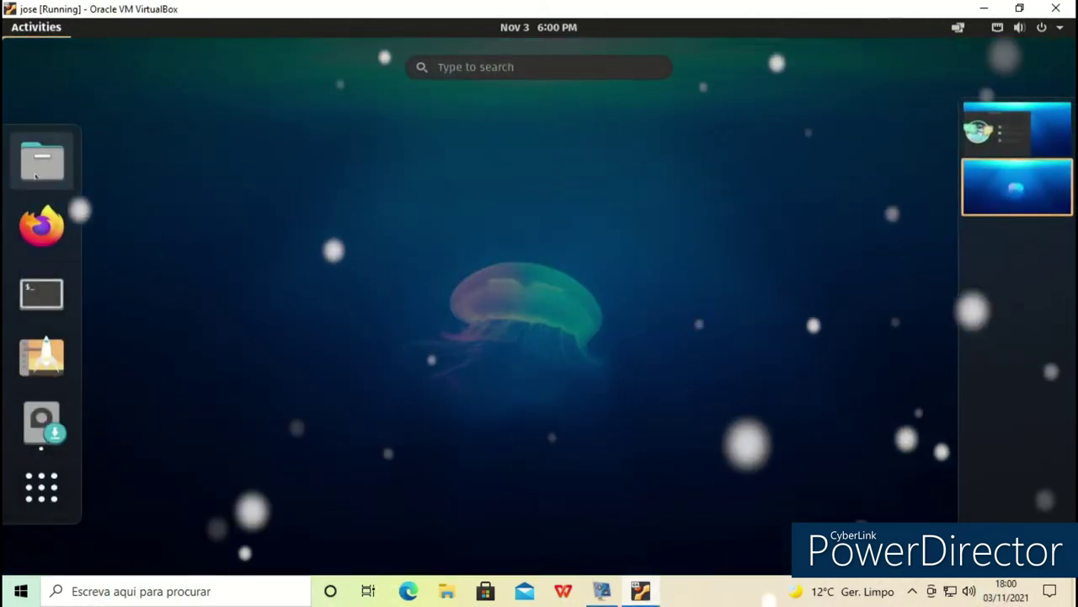
{"action": "left_click", "coordinate": [41, 356]}
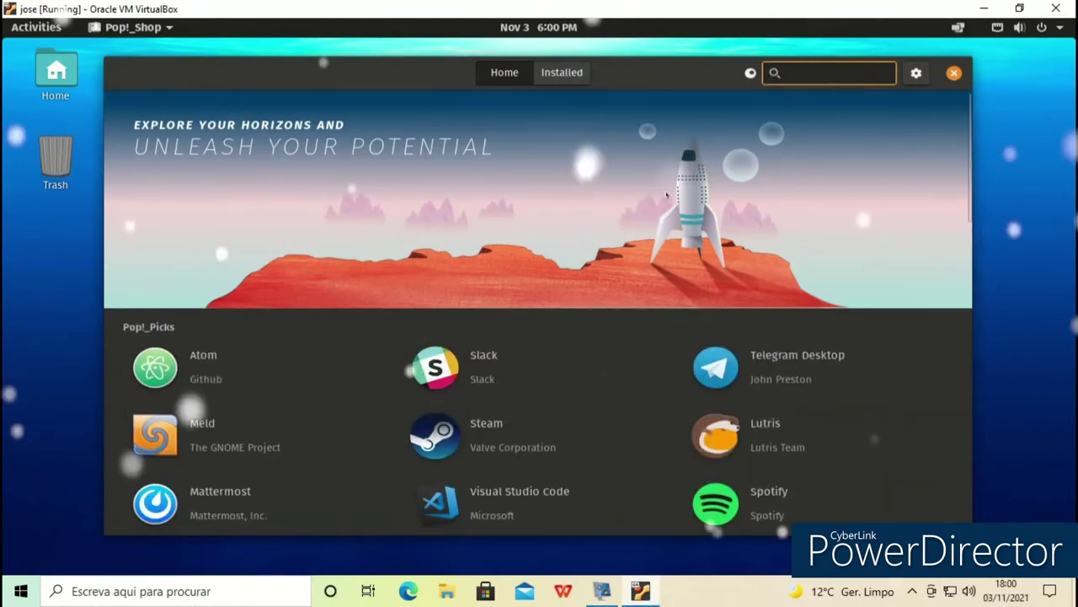
{"action": "scroll", "coordinate": [666, 194], "scroll_direction": "down", "scroll_amount": 5}
{"action": "scroll", "coordinate": [660, 195], "scroll_direction": "down", "scroll_amount": 6}
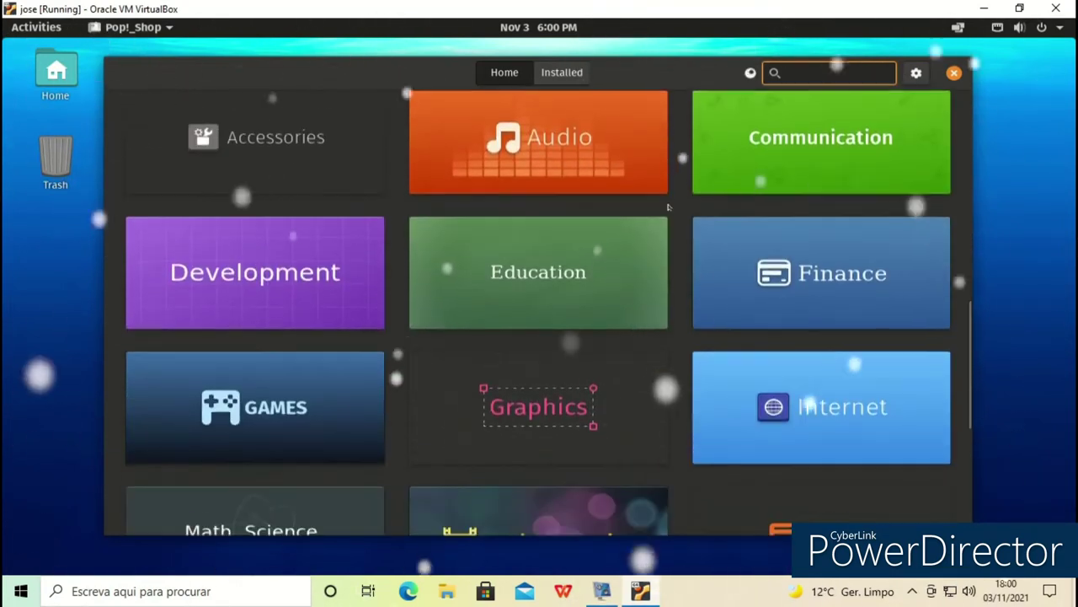
{"action": "scroll", "coordinate": [669, 207], "scroll_direction": "down", "scroll_amount": 1}
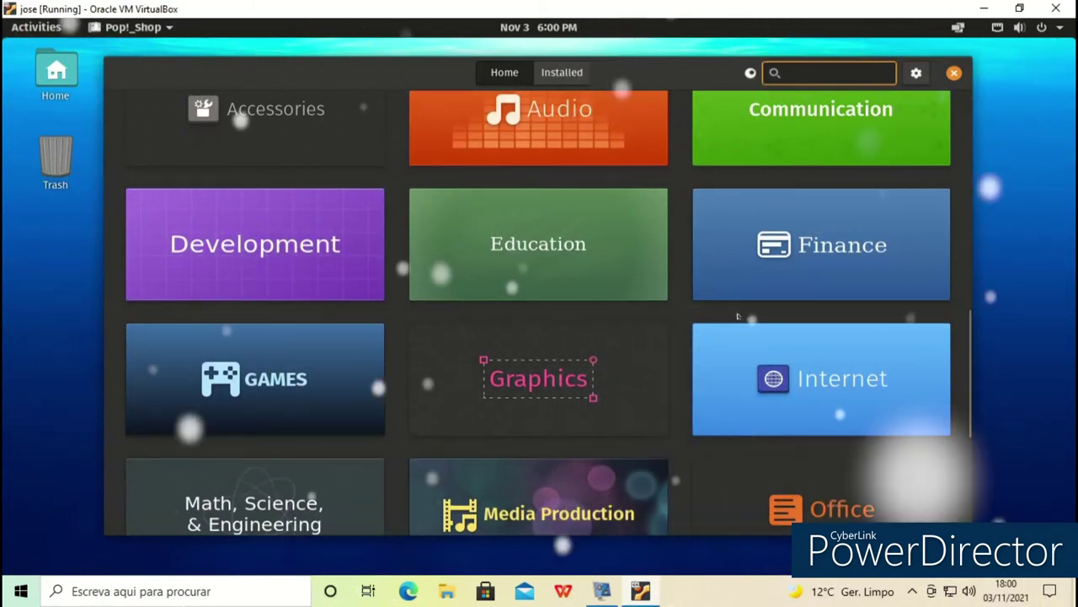
{"action": "left_click", "coordinate": [539, 378]}
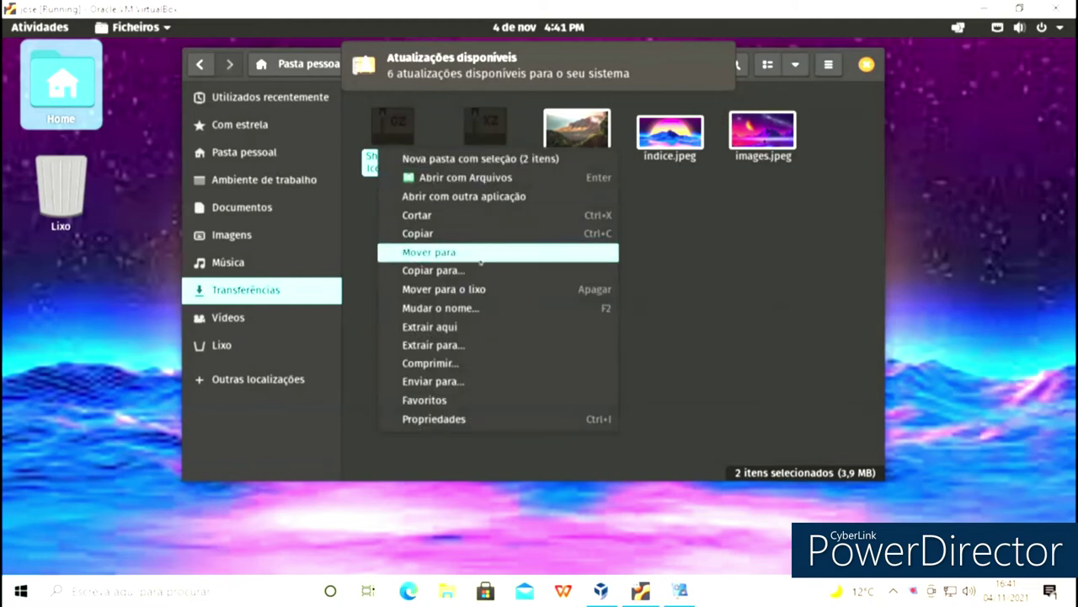
Step: Extract the Shiny-Dark-Icons.tar.gz and WhiteSur-dark.tar.xz archives within Transferências, and show hidden files in the personal folder
{"action": "left_click", "coordinate": [534, 326]}
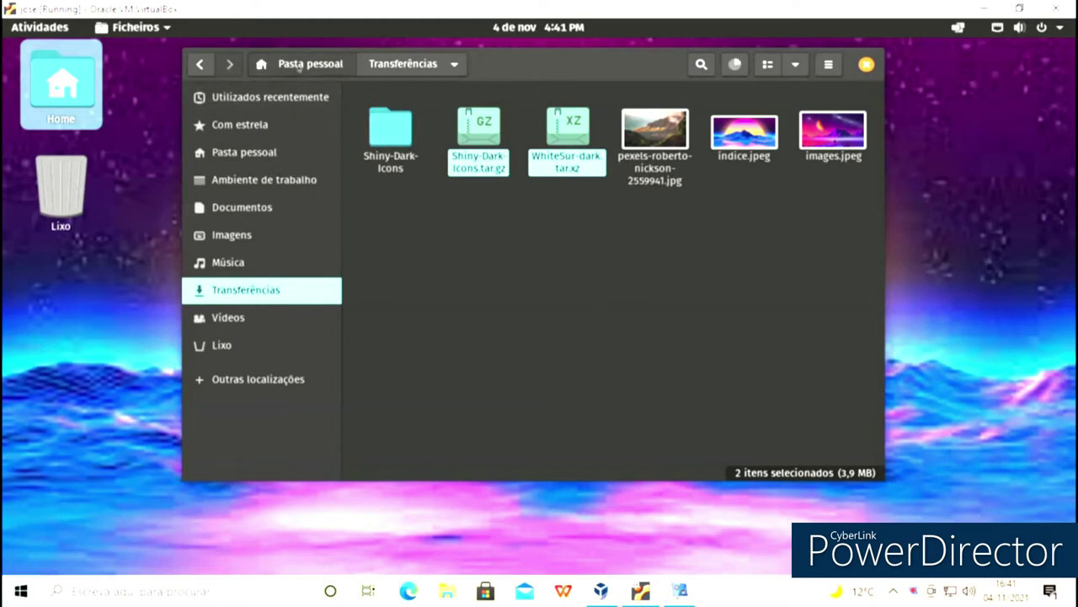
{"action": "key", "text": "alt+Up"}
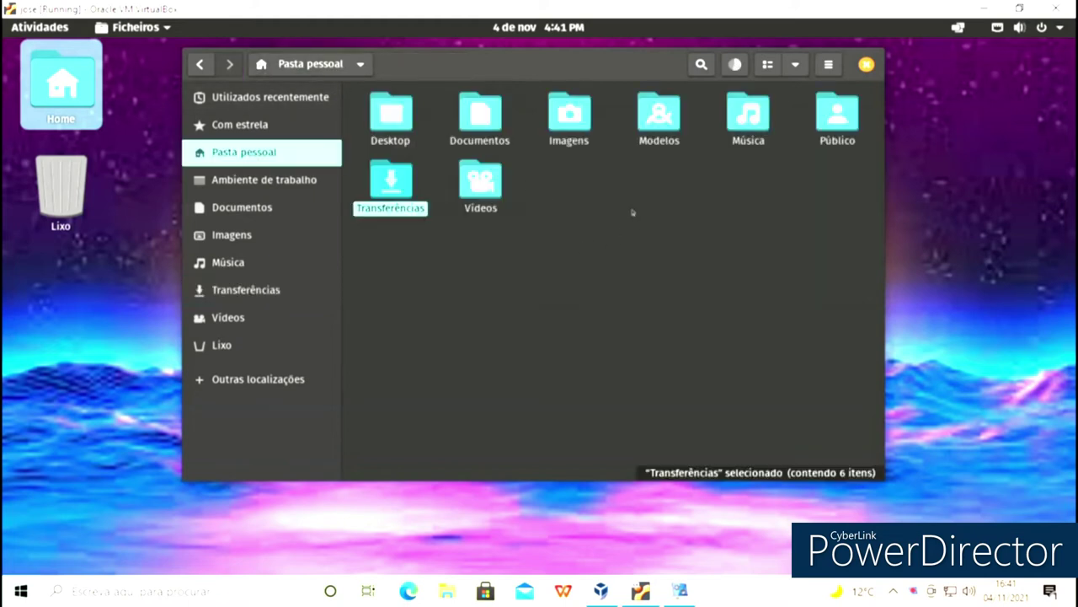
{"action": "right_click", "coordinate": [633, 213]}
{"action": "left_click", "coordinate": [795, 153]}
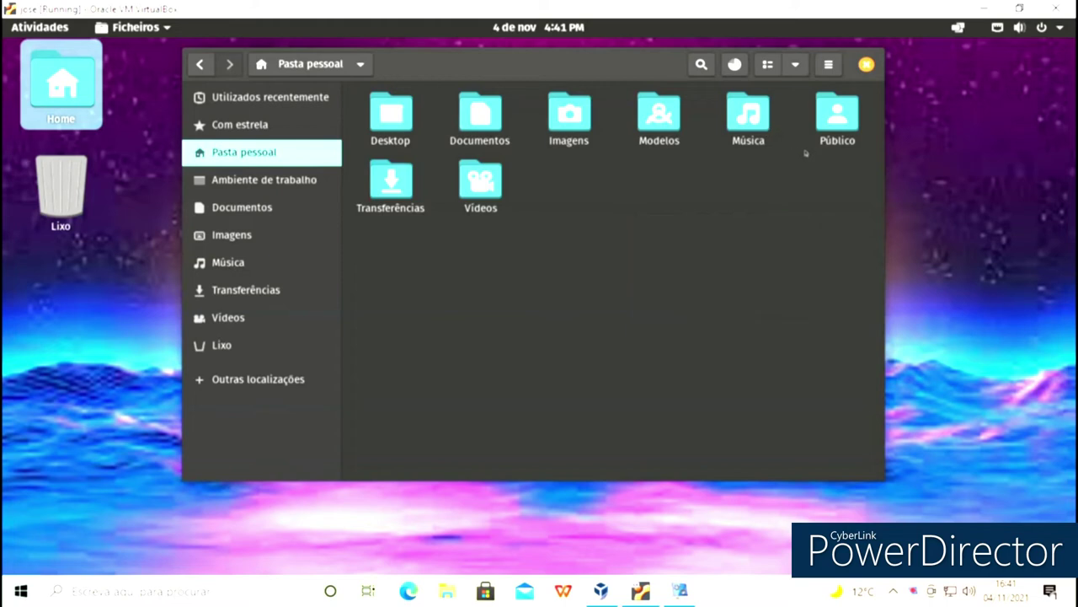
{"action": "left_click", "coordinate": [829, 64]}
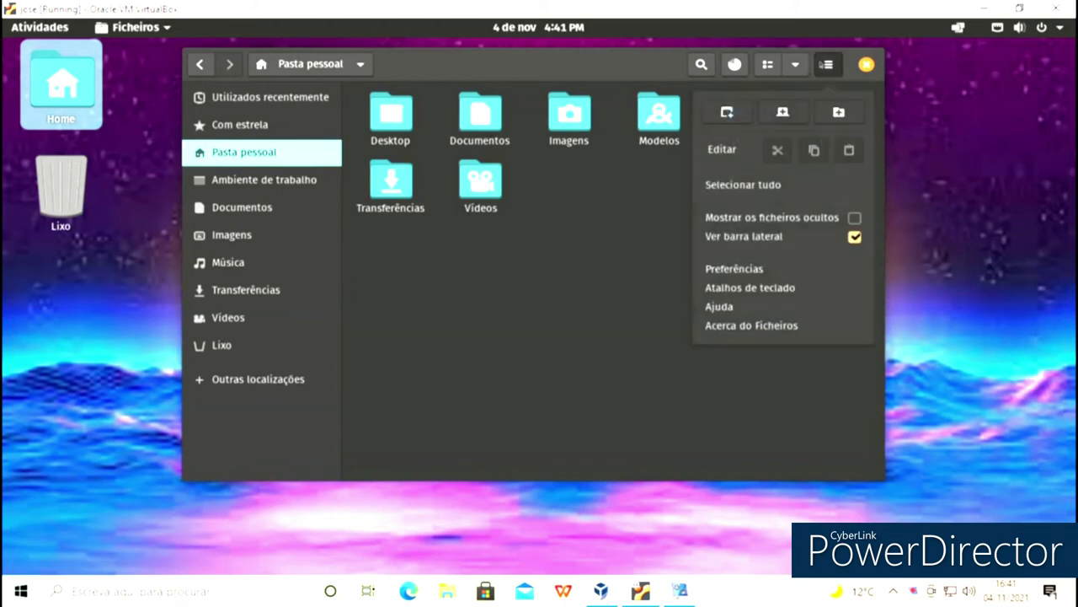
{"action": "left_click", "coordinate": [846, 219]}
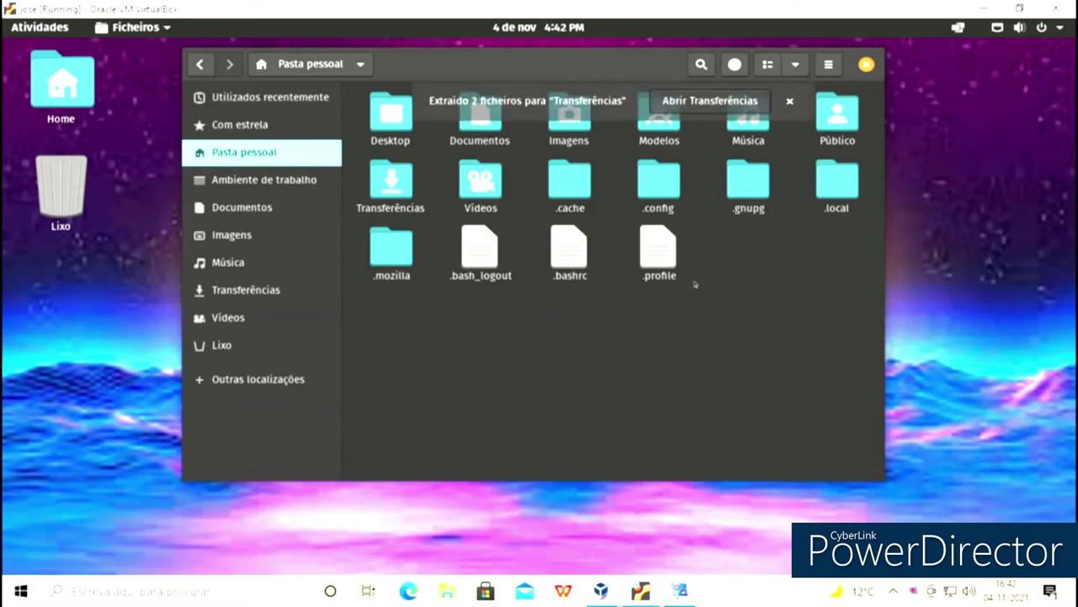
Step: Create a folder named .themes in the personal folder
{"action": "right_click", "coordinate": [695, 284]}
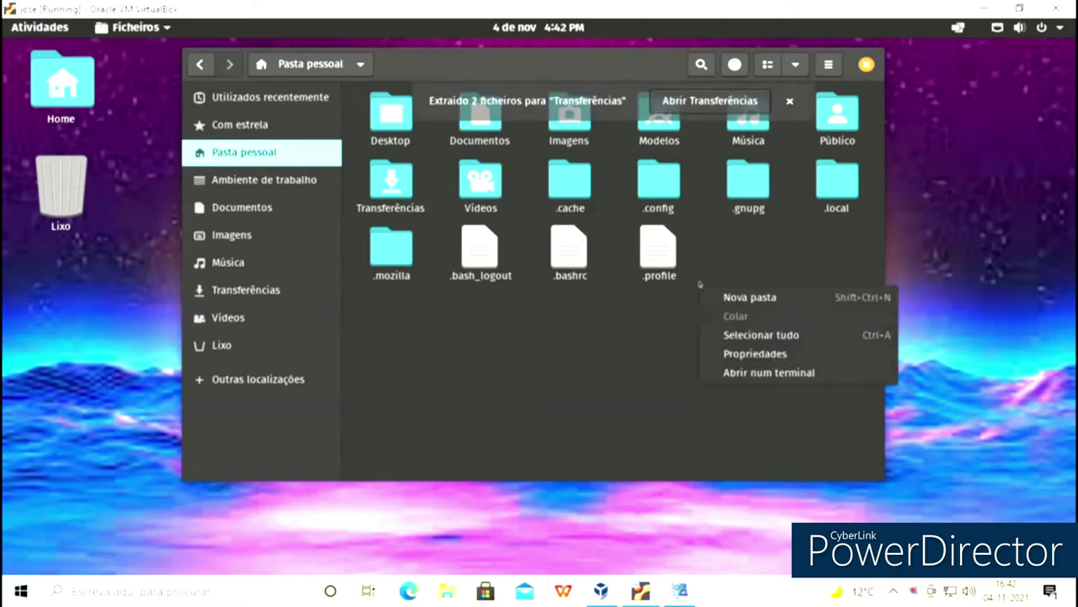
{"action": "left_click", "coordinate": [739, 300]}
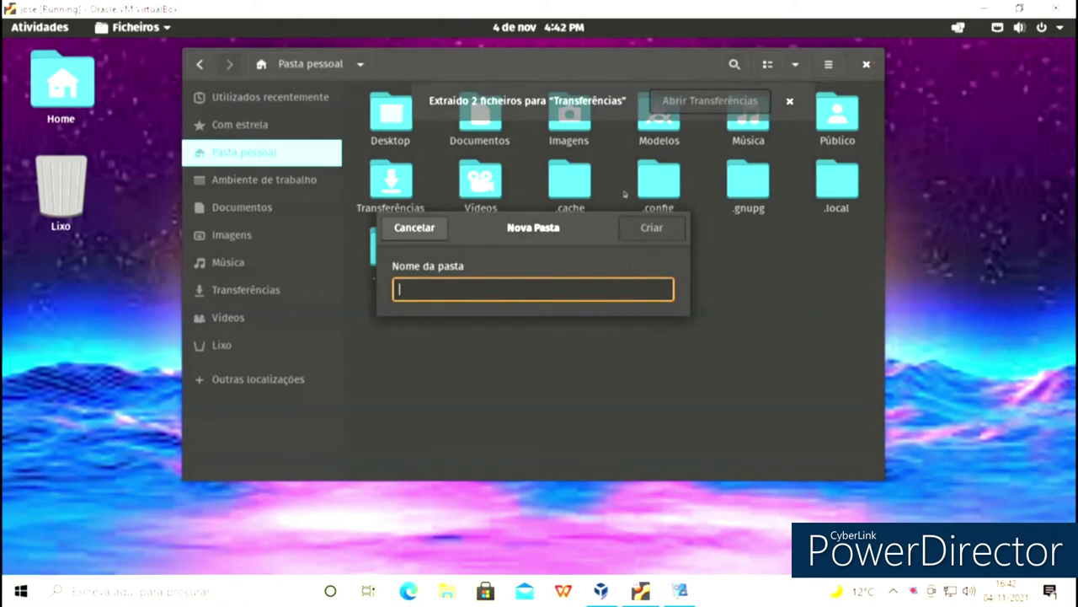
{"action": "type", "text": ".themes"}
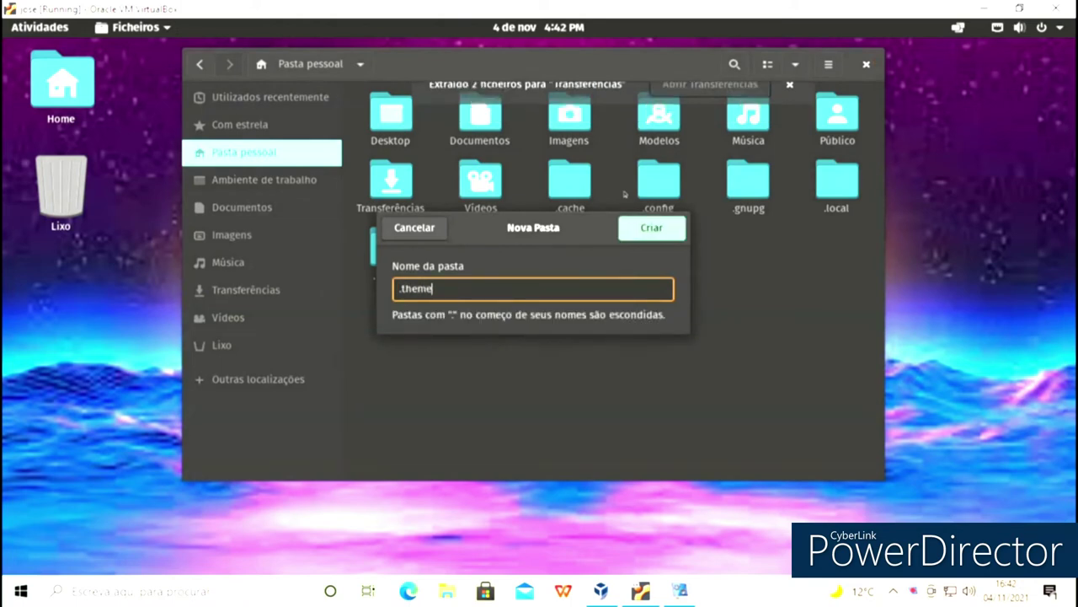
{"action": "key", "text": "Return"}
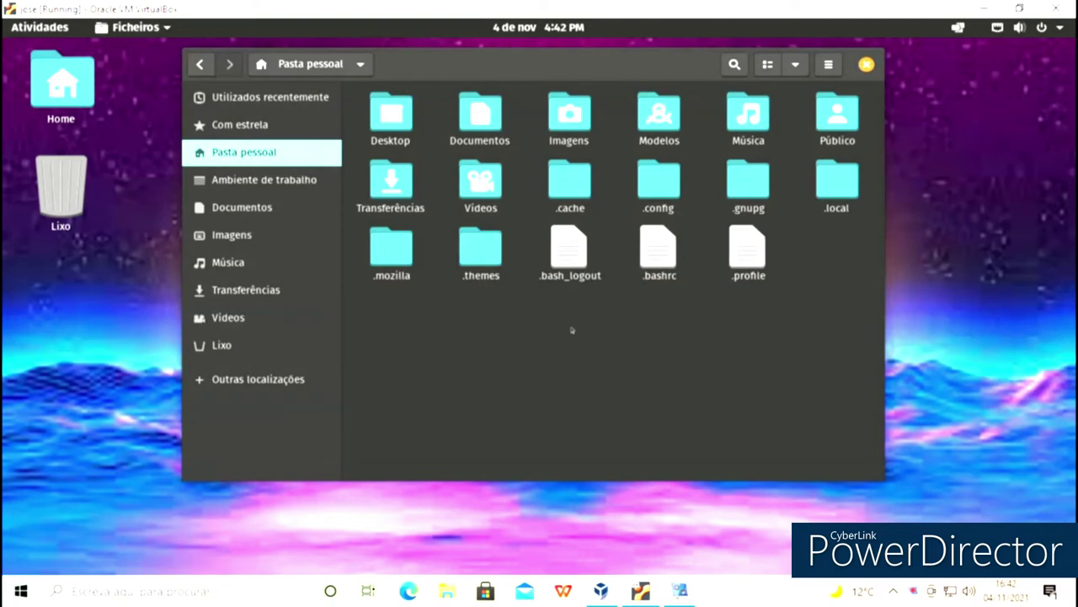
Step: Create a folder named .icons in the personal folder
{"action": "right_click", "coordinate": [572, 329]}
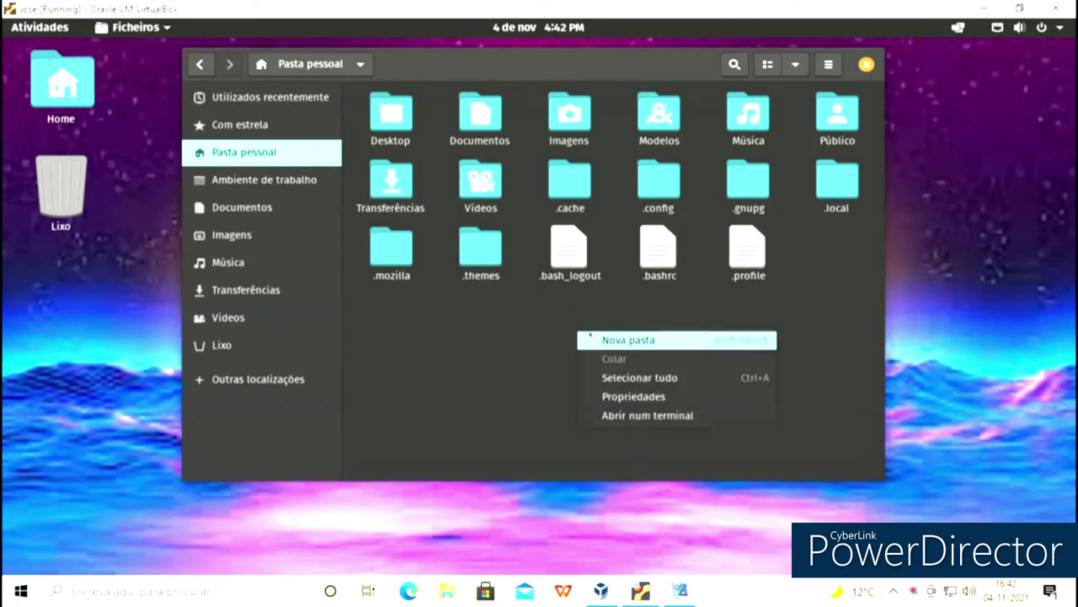
{"action": "left_click", "coordinate": [596, 337]}
{"action": "type", "text": ".icon"}
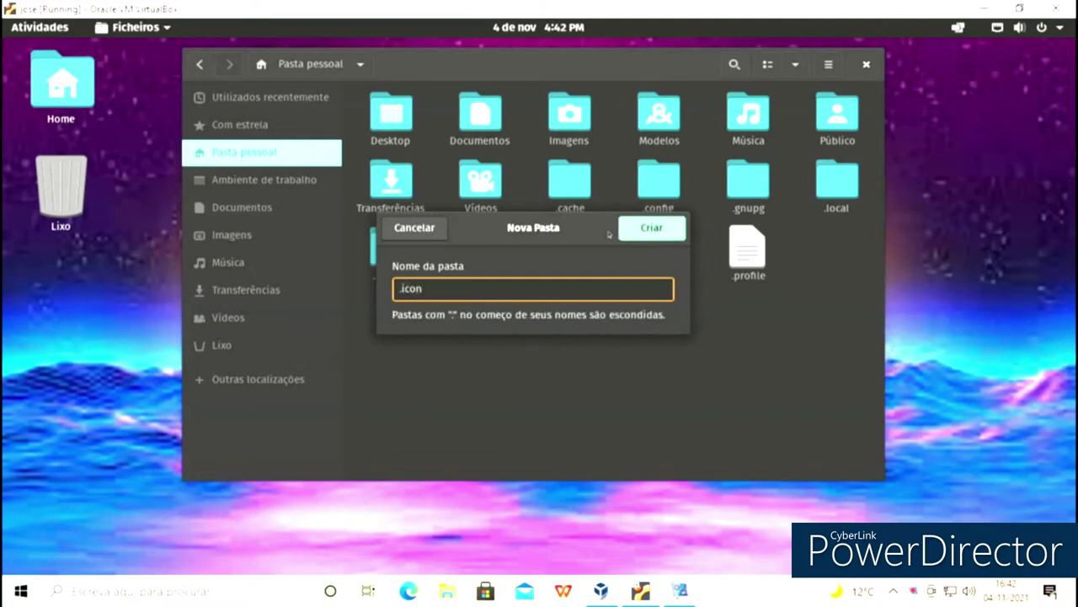
{"action": "type", "text": "s"}
{"action": "key", "text": "Return"}
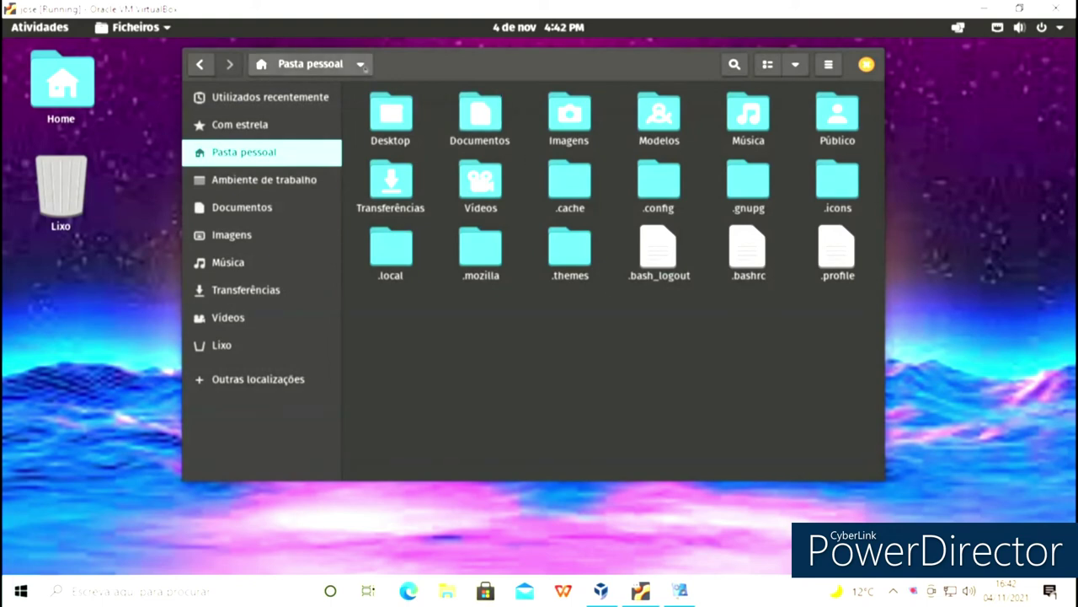
{"action": "right_click", "coordinate": [424, 104]}
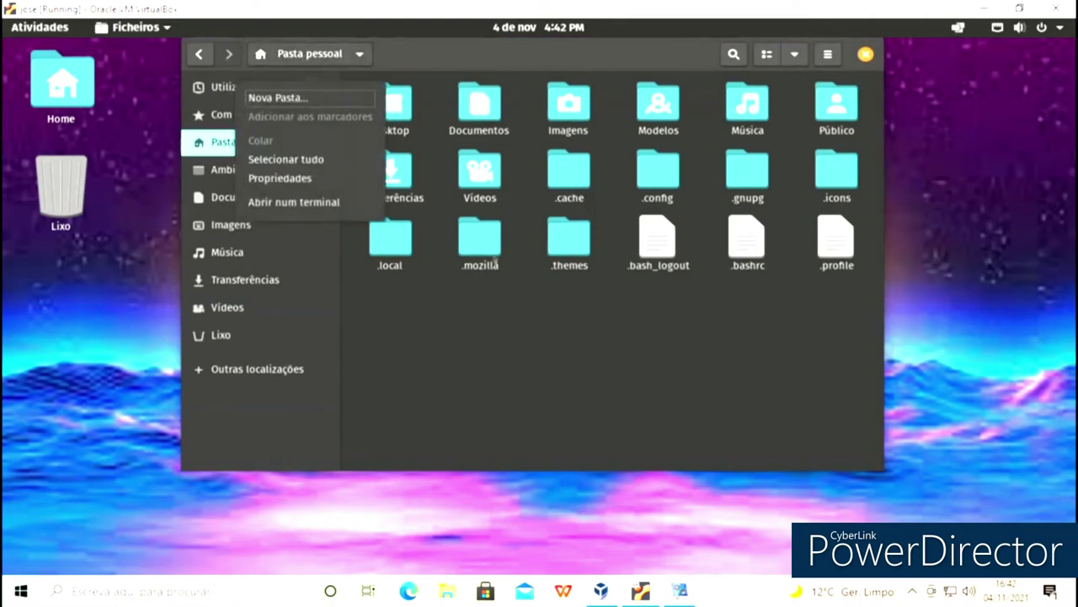
{"action": "left_click", "coordinate": [481, 309]}
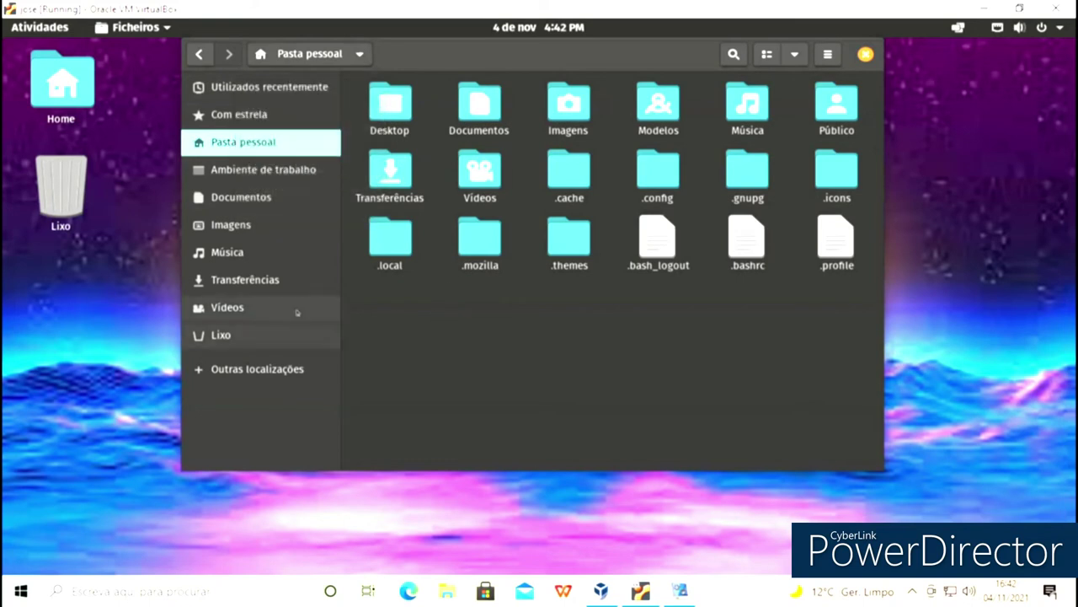
Step: Copy the Shiny-Dark-Icons folder from Transferências into the .icons folder of the personal folder
{"action": "left_click", "coordinate": [245, 279]}
{"action": "left_click", "coordinate": [484, 292]}
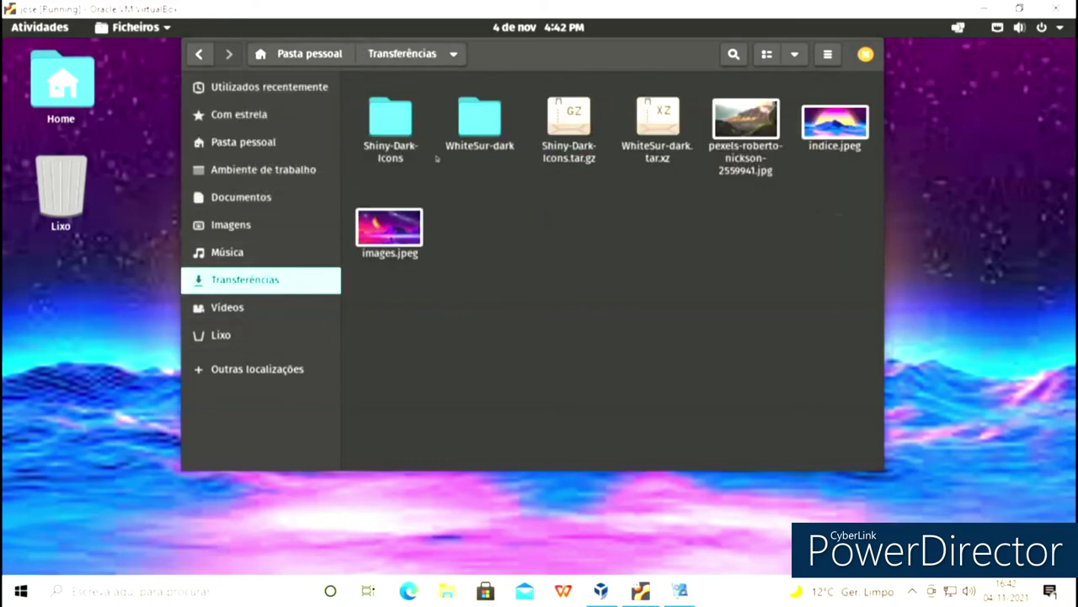
{"action": "right_click", "coordinate": [395, 131]}
{"action": "left_click", "coordinate": [421, 233]}
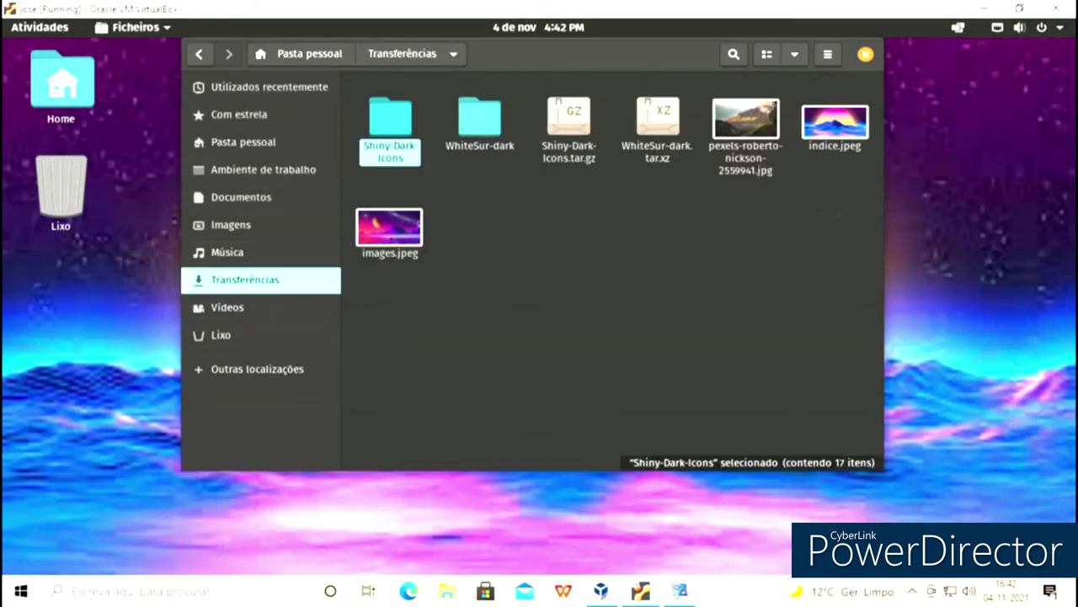
{"action": "left_click", "coordinate": [321, 56]}
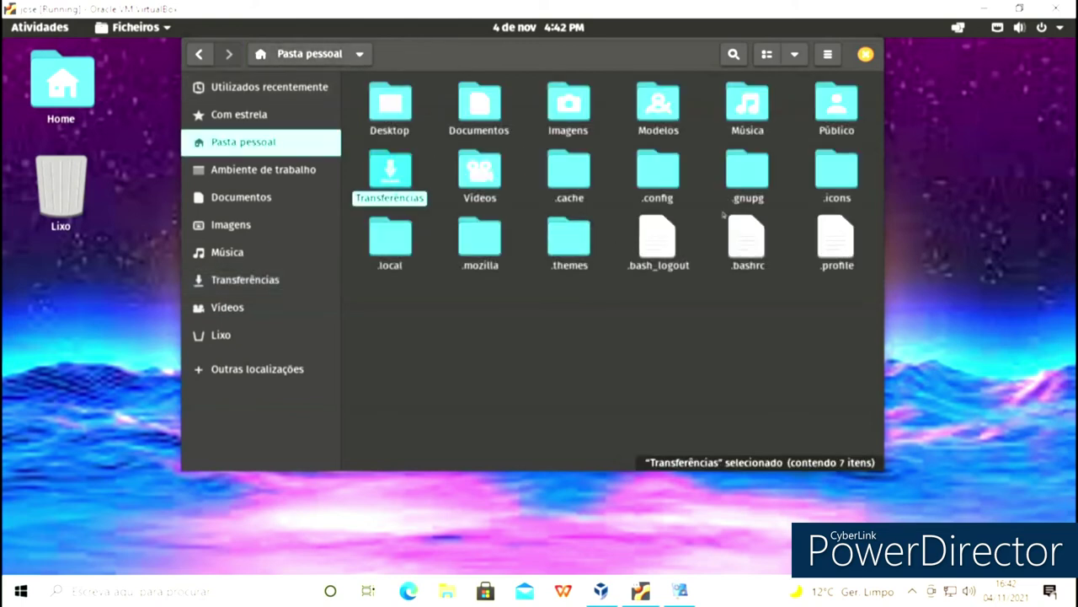
{"action": "left_click", "coordinate": [814, 178]}
{"action": "double_click", "coordinate": [814, 179]}
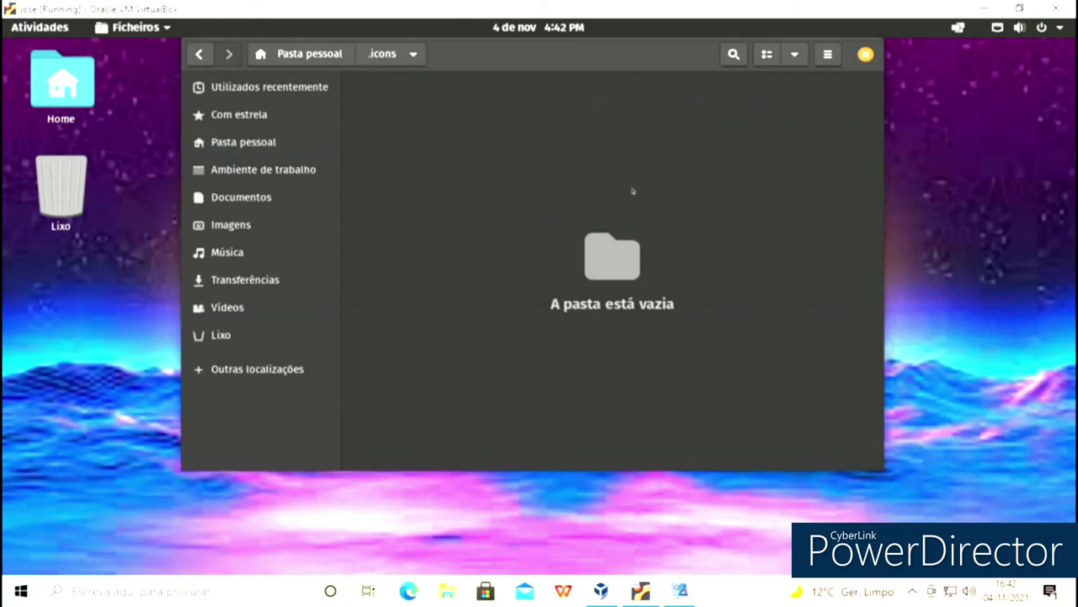
{"action": "right_click", "coordinate": [549, 183]}
{"action": "left_click", "coordinate": [562, 211]}
Step: Copy the WhiteSur-dark folder from Transferências into the .themes folder of the personal folder
{"action": "left_click", "coordinate": [293, 58]}
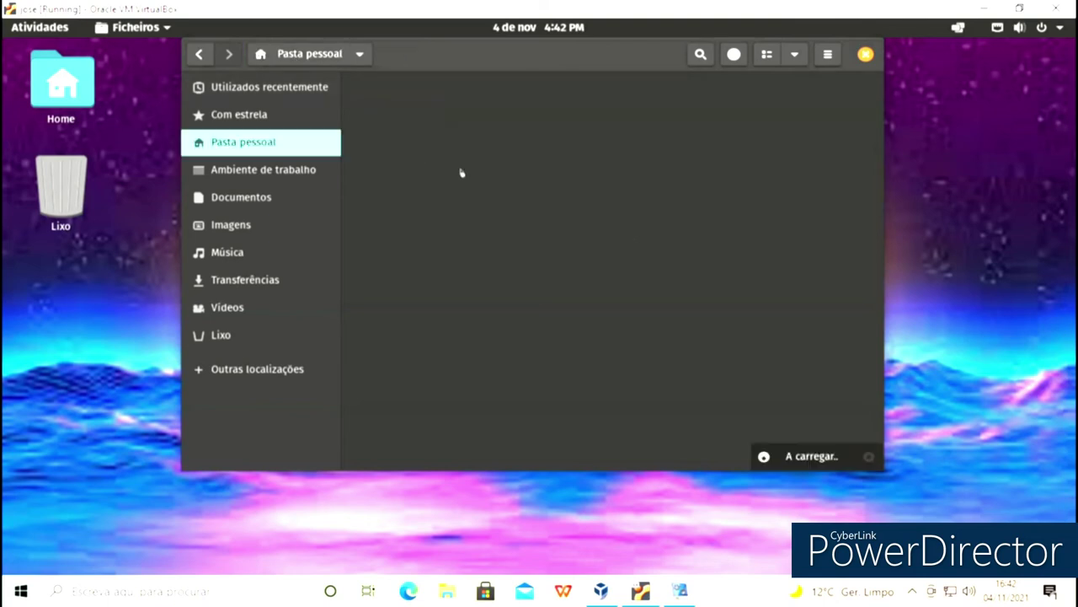
{"action": "left_click", "coordinate": [302, 278]}
{"action": "right_click", "coordinate": [462, 126]}
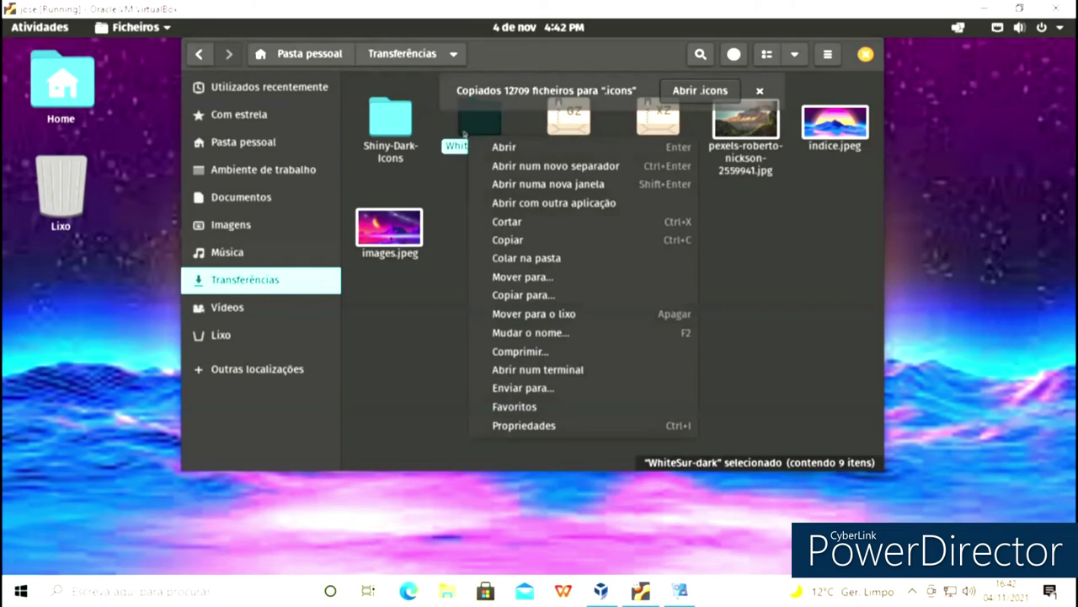
{"action": "left_click", "coordinate": [497, 237]}
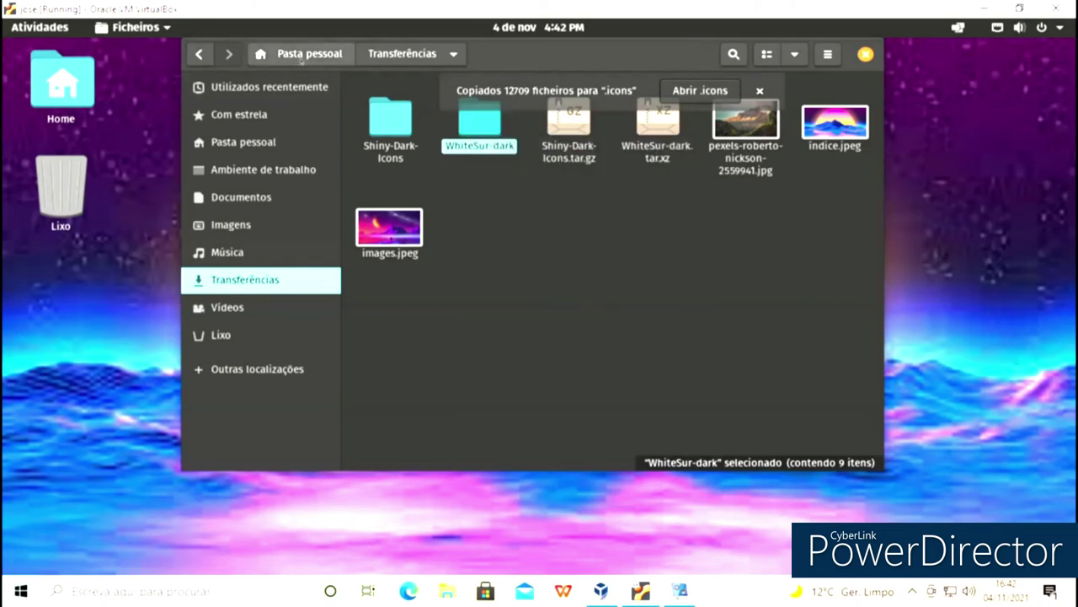
{"action": "left_click", "coordinate": [304, 53]}
{"action": "double_click", "coordinate": [556, 243]}
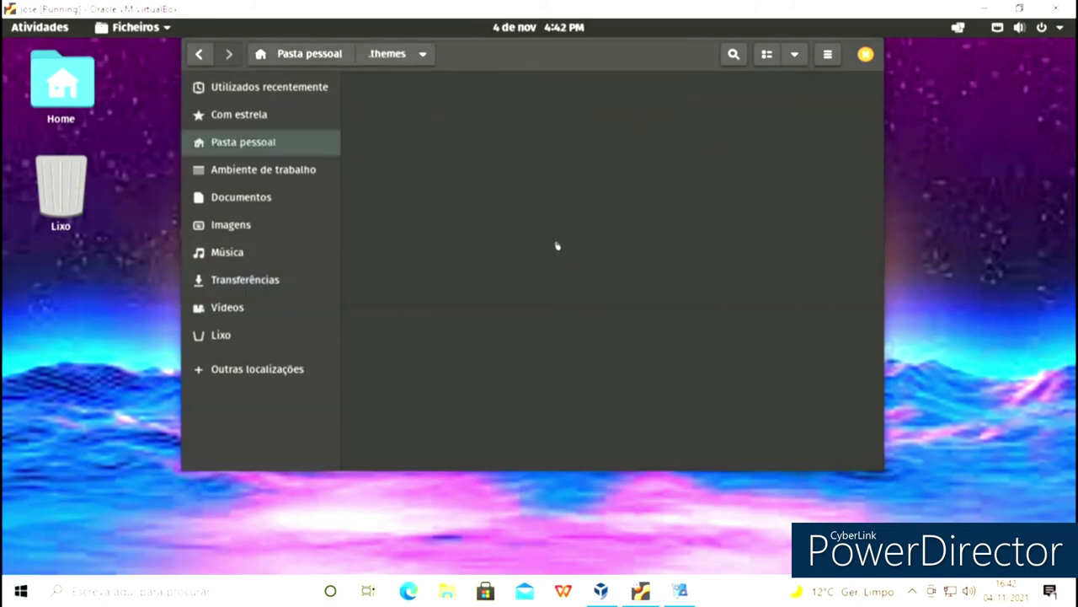
{"action": "right_click", "coordinate": [514, 213]}
{"action": "left_click", "coordinate": [524, 243]}
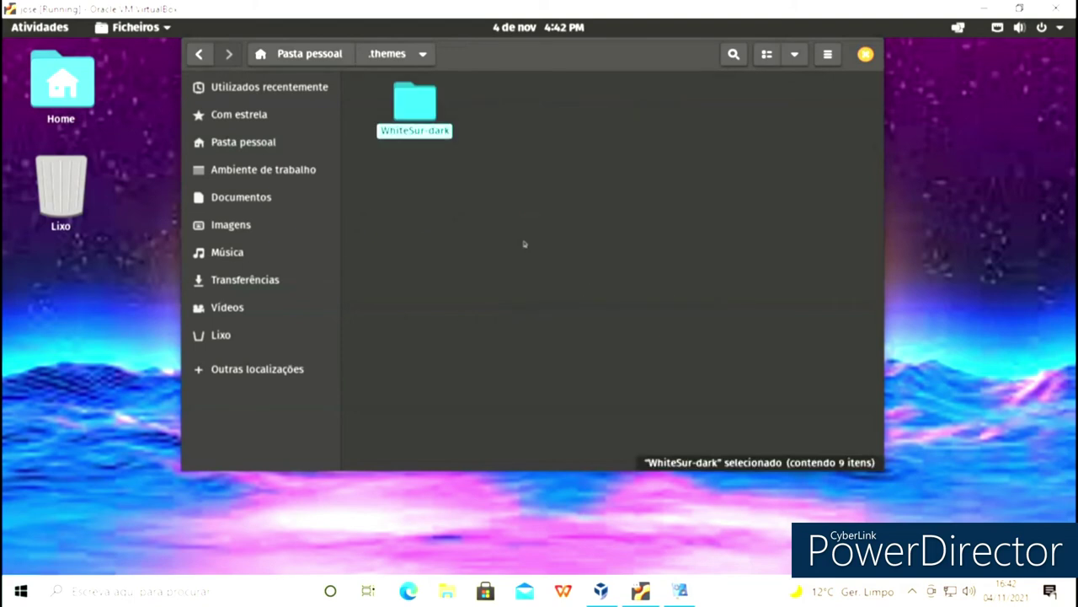
Step: Return to the personal folder and close the file manager window
{"action": "left_click", "coordinate": [310, 54]}
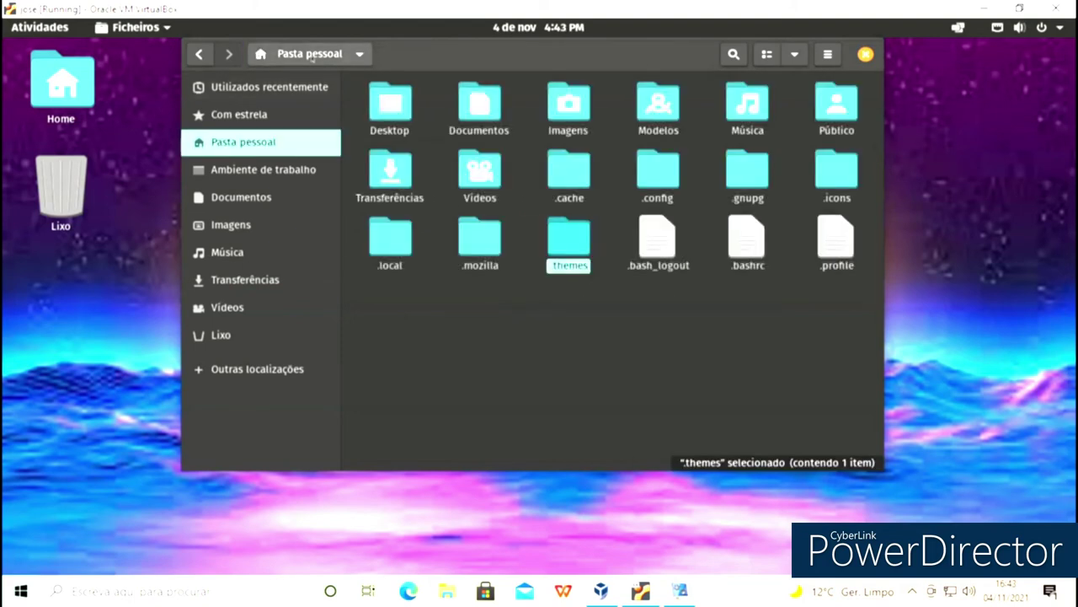
{"action": "left_click", "coordinate": [865, 55]}
{"action": "left_click", "coordinate": [680, 590]}
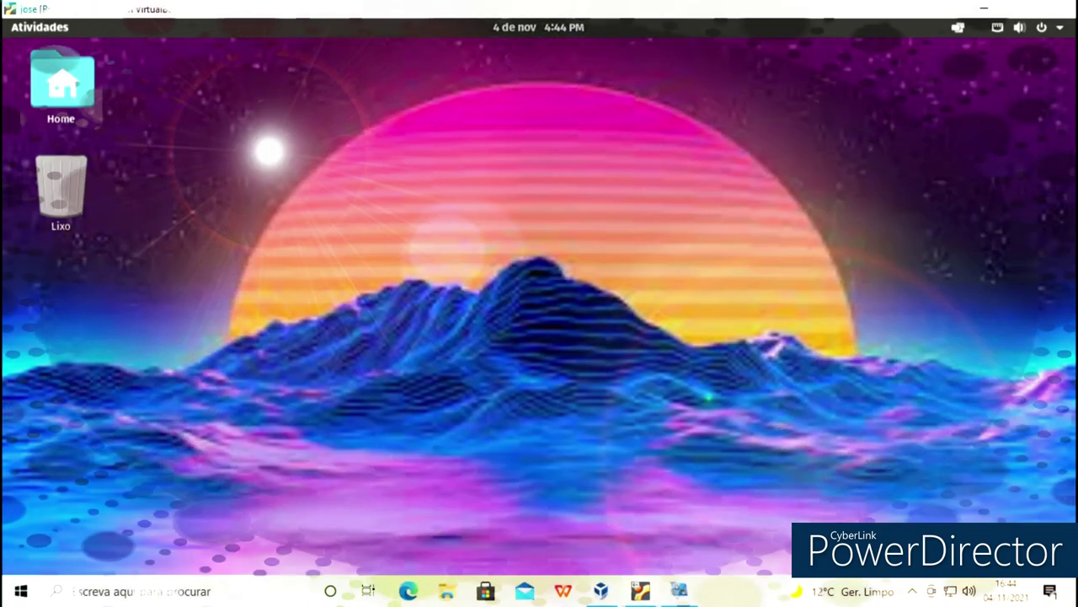
Step: Set the applications theme to WhiteSur-dark in the appearance settings of Ajustes
{"action": "left_click", "coordinate": [35, 28]}
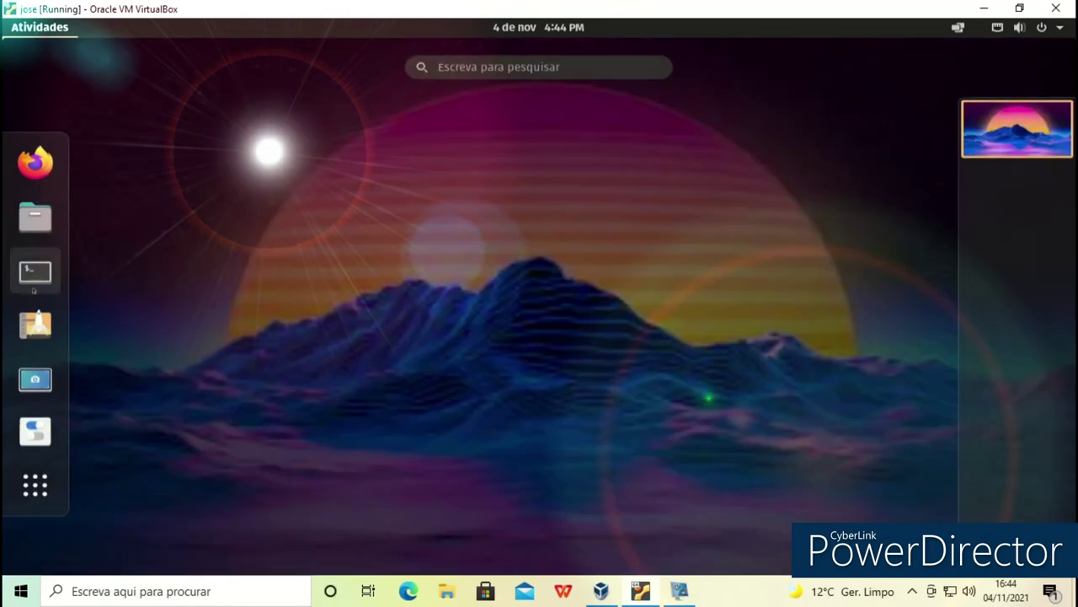
{"action": "left_click", "coordinate": [36, 430]}
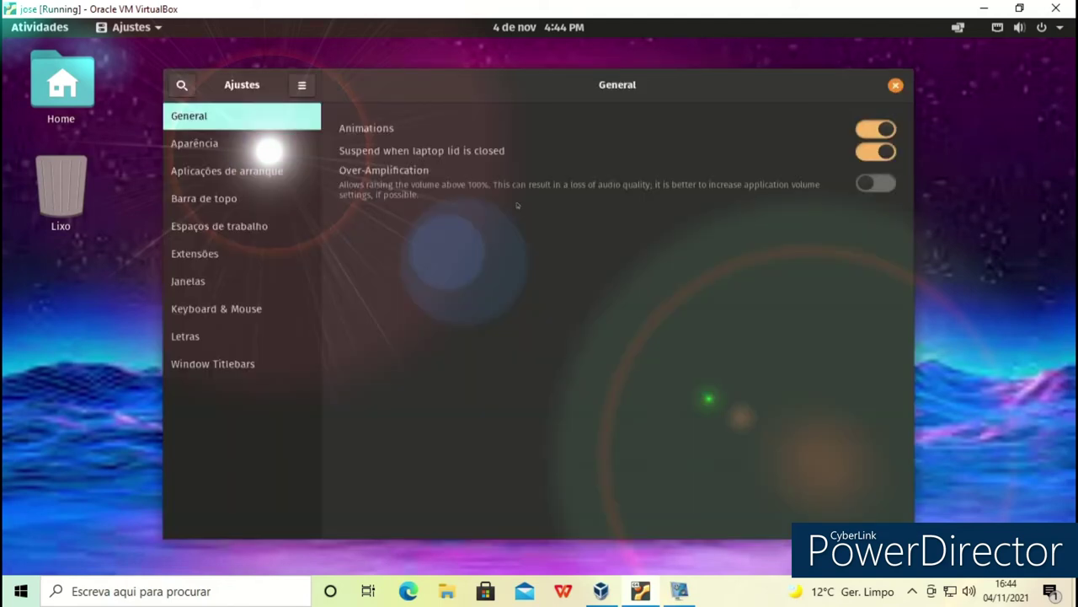
{"action": "left_click", "coordinate": [194, 144]}
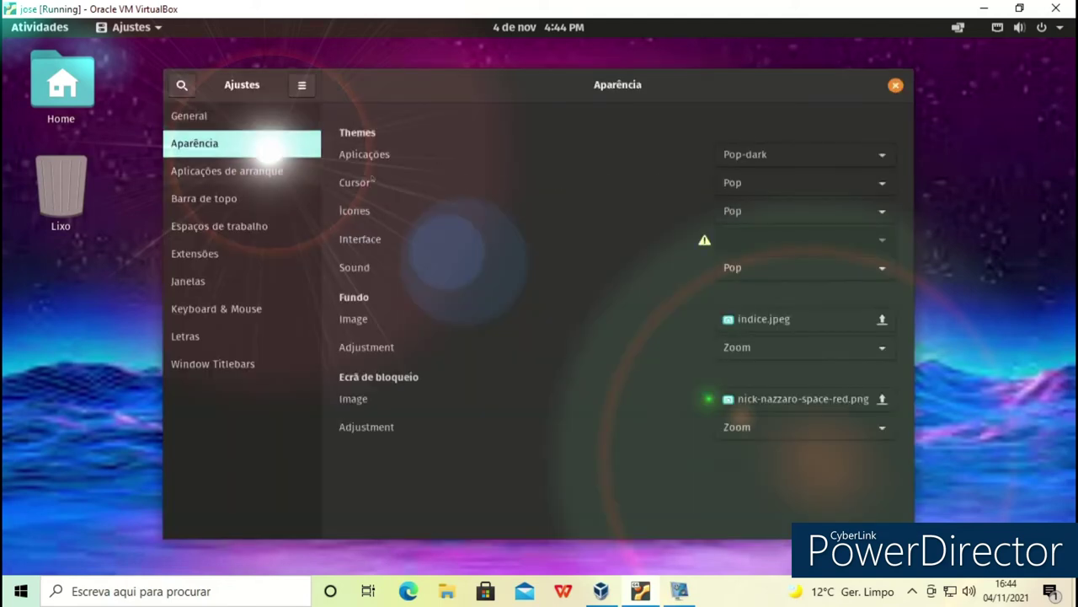
{"action": "left_click", "coordinate": [761, 160]}
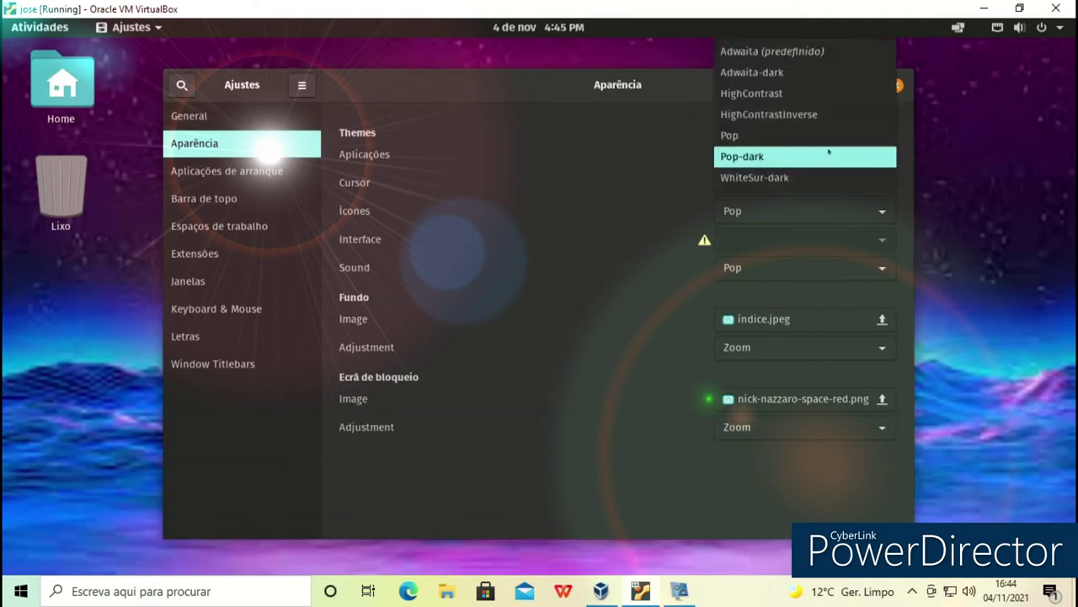
{"action": "left_click", "coordinate": [895, 217]}
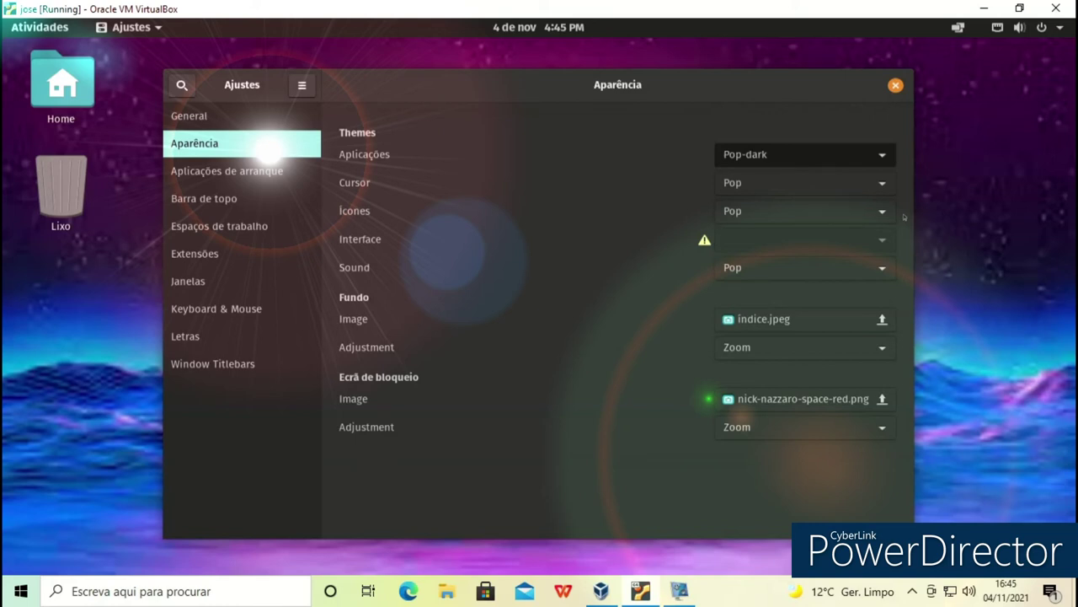
{"action": "key", "text": "Down"}
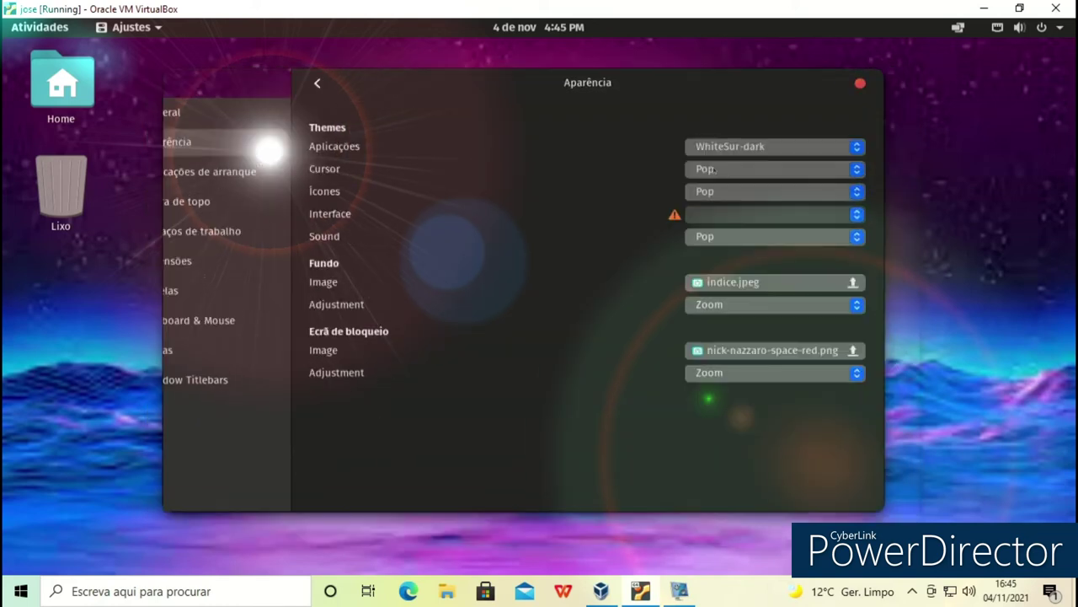
Step: Set the icon theme to Shiny-Dark-Icons in the appearance settings
{"action": "left_click", "coordinate": [764, 189]}
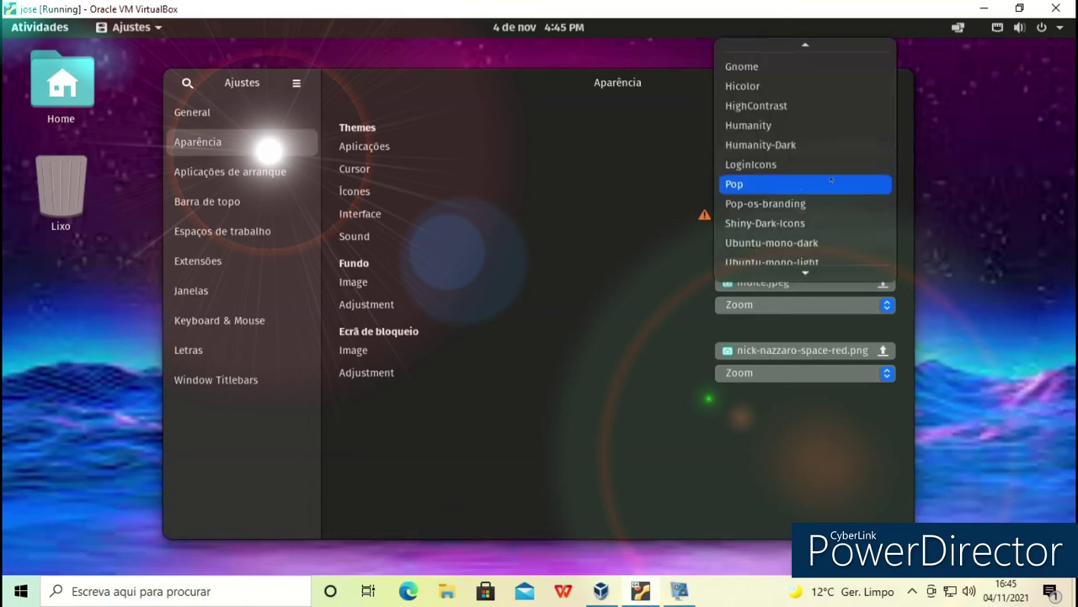
{"action": "left_click", "coordinate": [820, 203]}
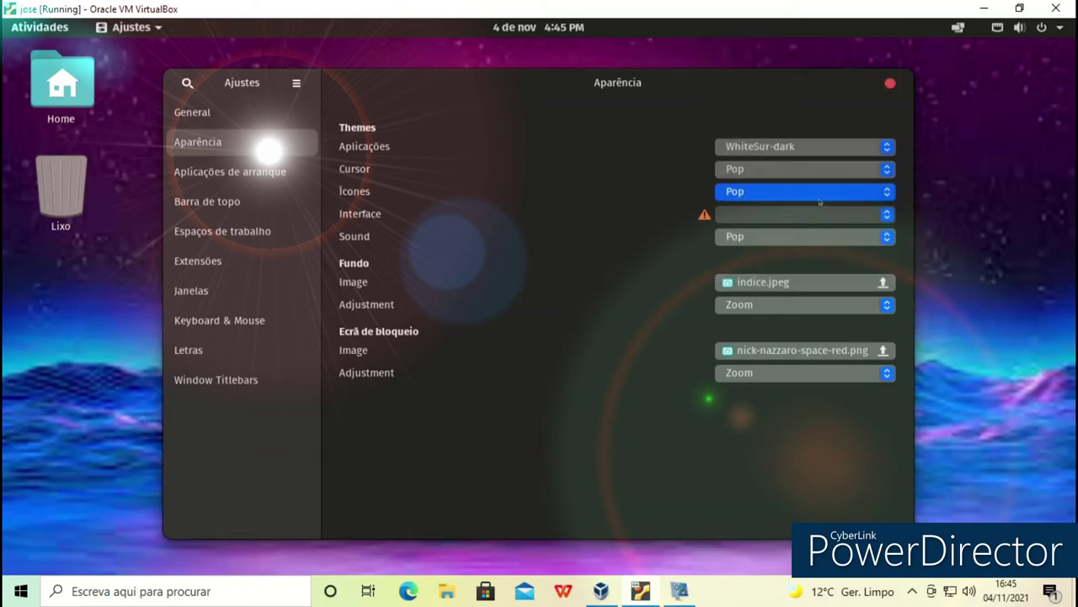
{"action": "left_click", "coordinate": [822, 193]}
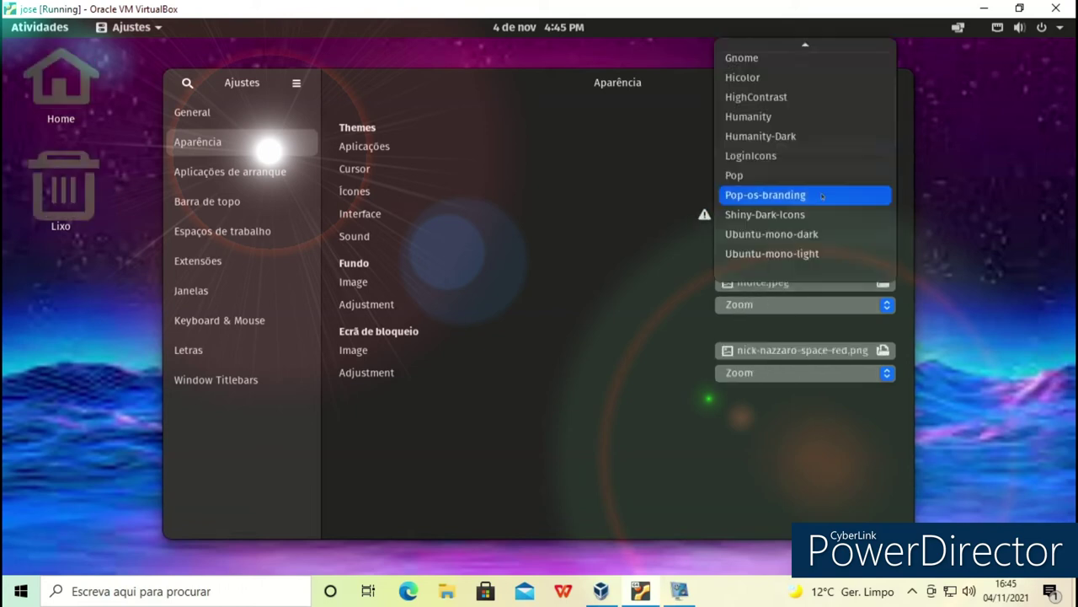
{"action": "left_click", "coordinate": [822, 214]}
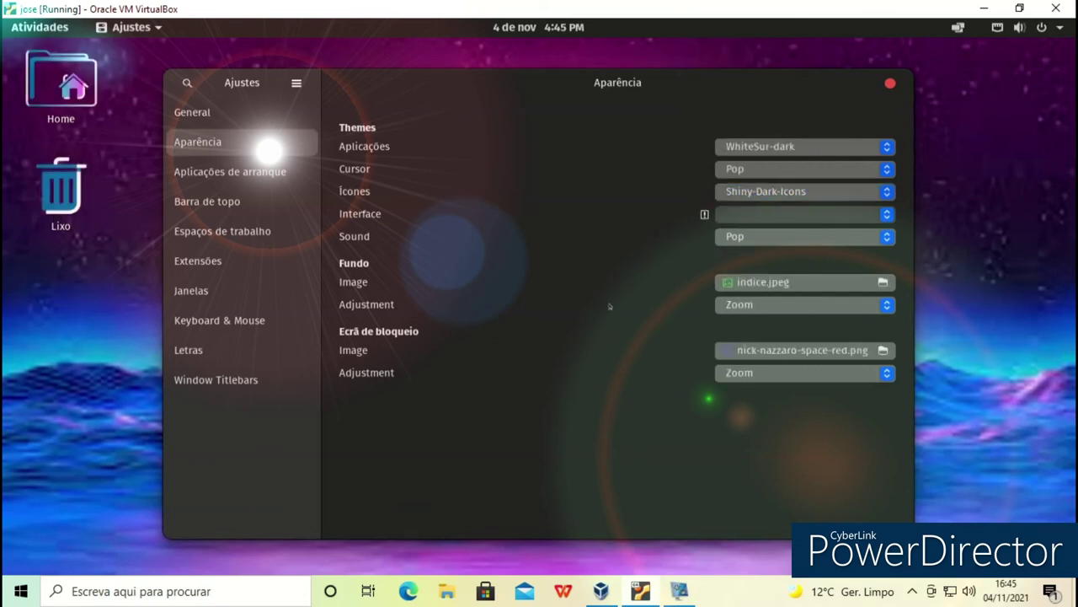
Step: Check the sound theme options and the startup applications page, and close Ajustes
{"action": "left_click", "coordinate": [754, 241]}
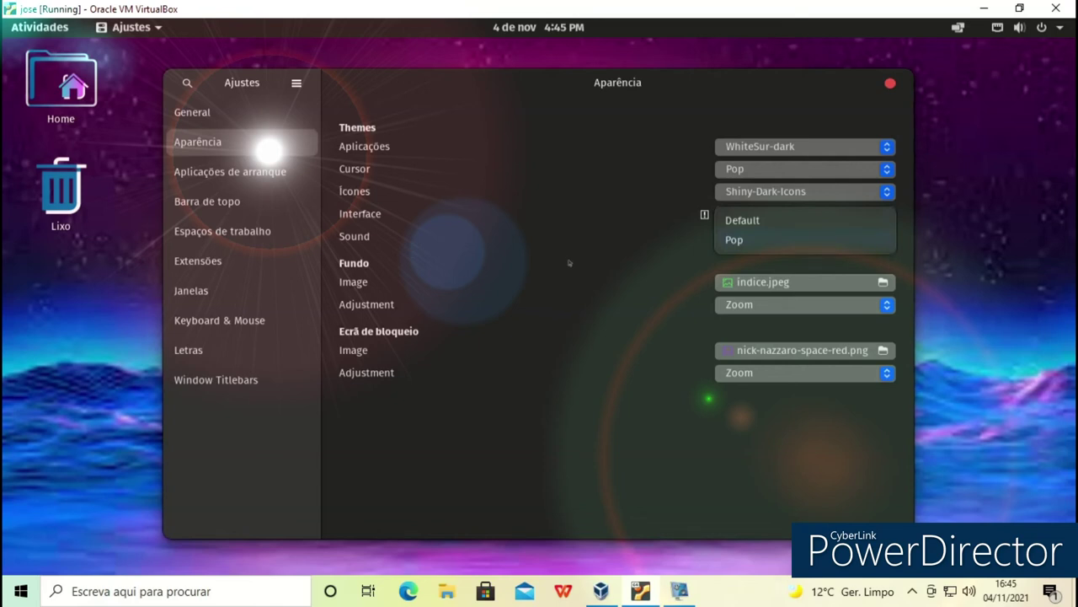
{"action": "key", "text": "Return"}
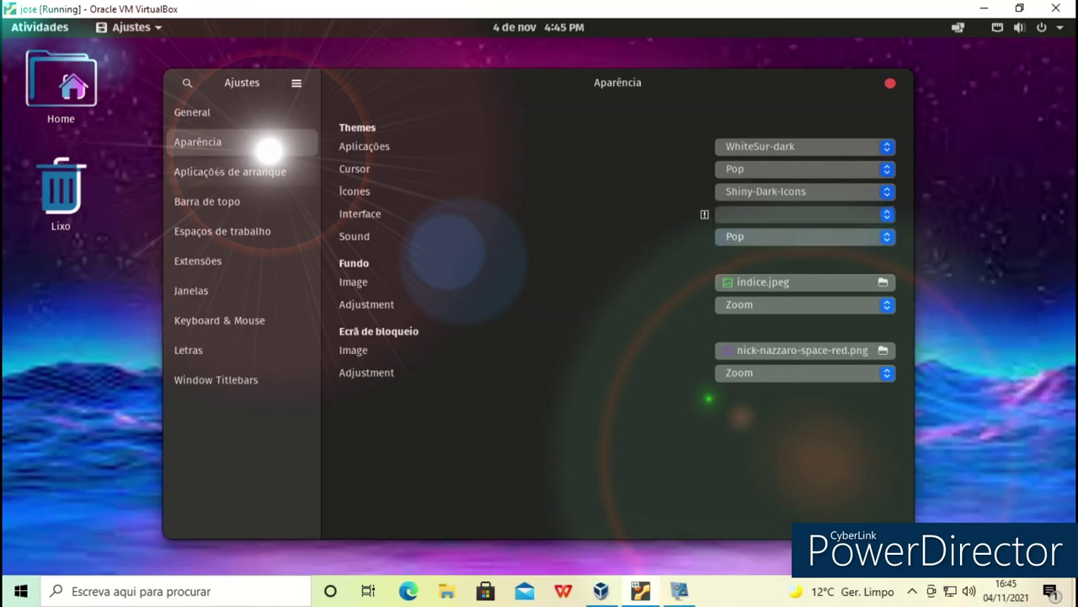
{"action": "left_click", "coordinate": [219, 172]}
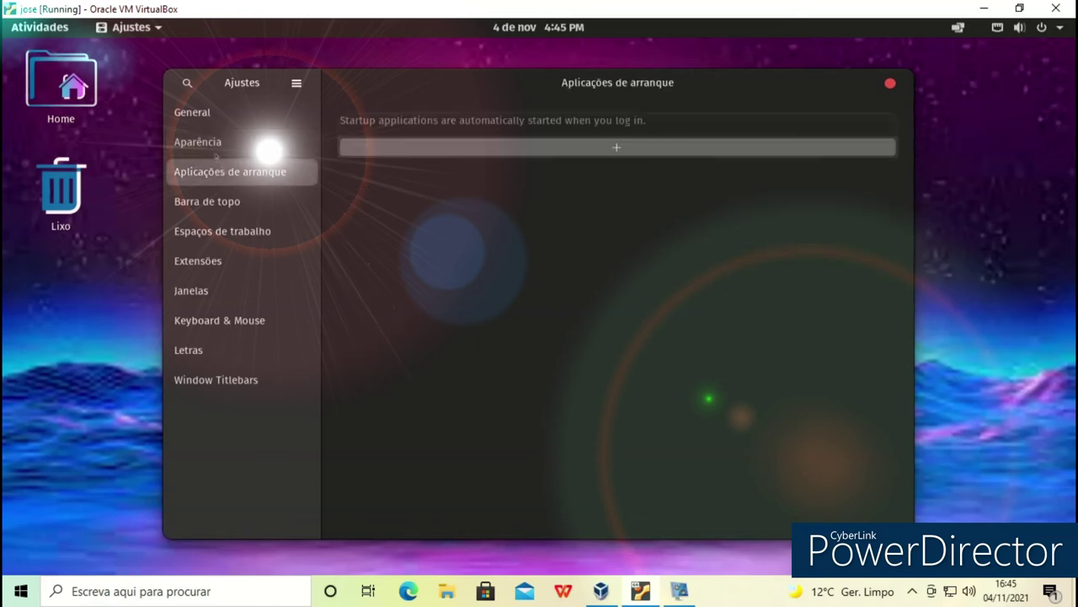
{"action": "left_click", "coordinate": [215, 145]}
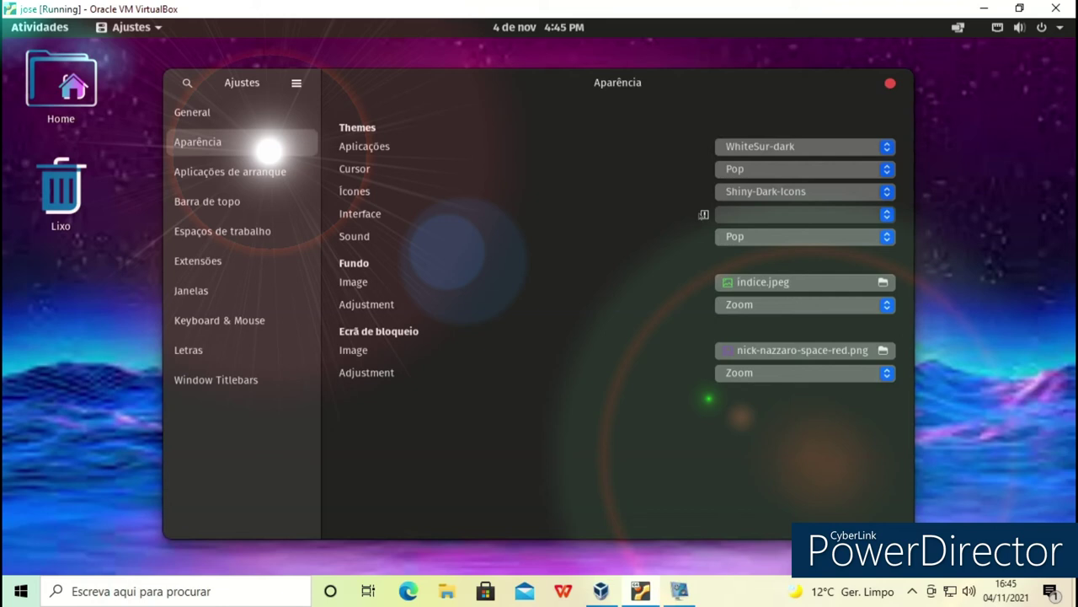
{"action": "left_click", "coordinate": [890, 84]}
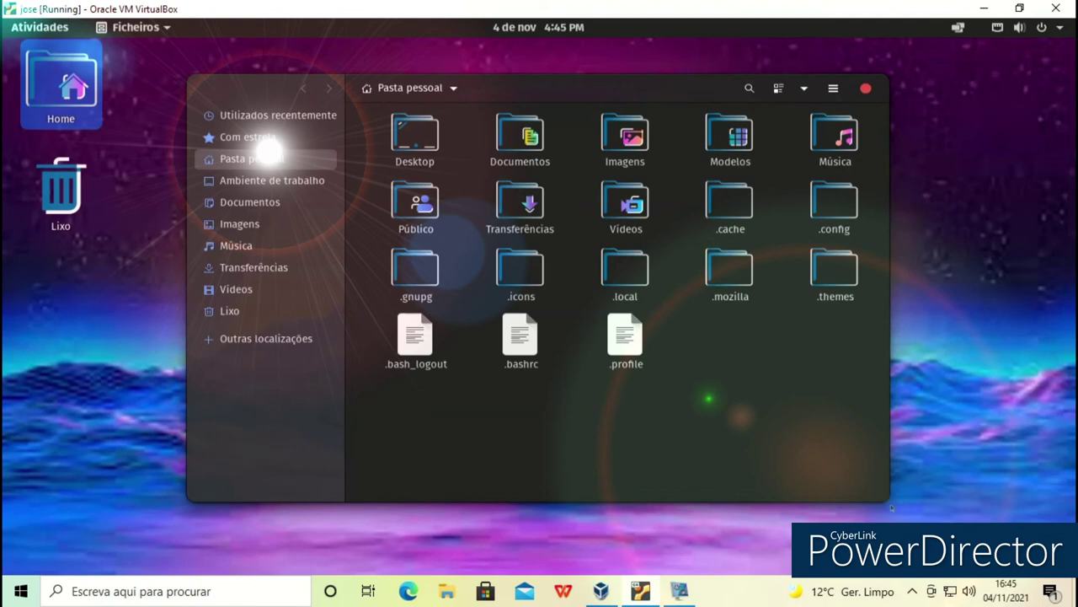
Step: View the personal folder's restyled icons in a slightly smaller file manager window and close it
{"action": "left_click_drag", "start_coordinate": [867, 486], "coordinate": [852, 461]}
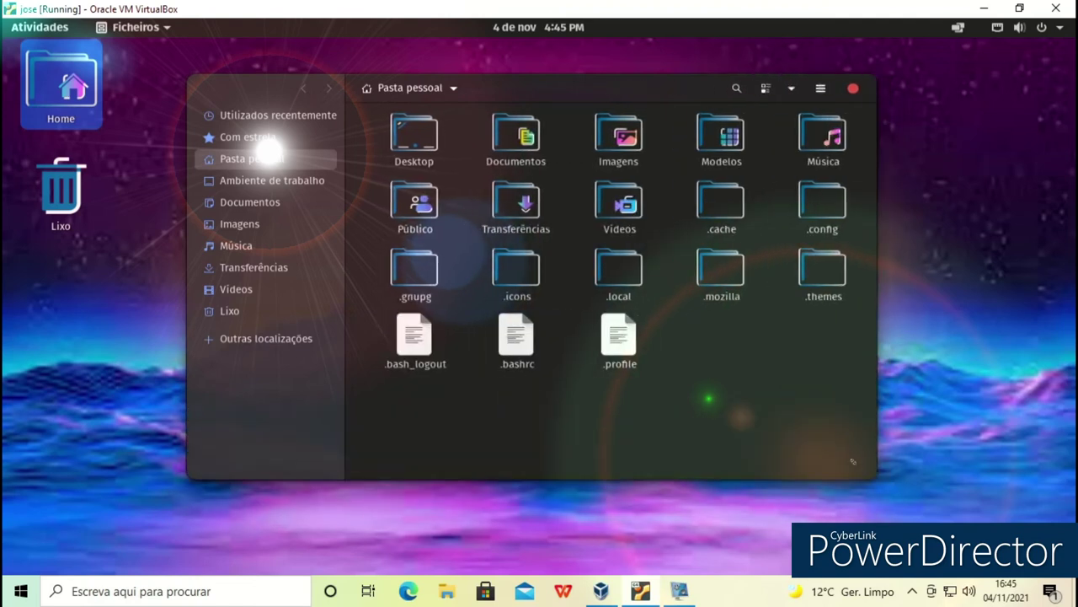
{"action": "left_click", "coordinate": [852, 87]}
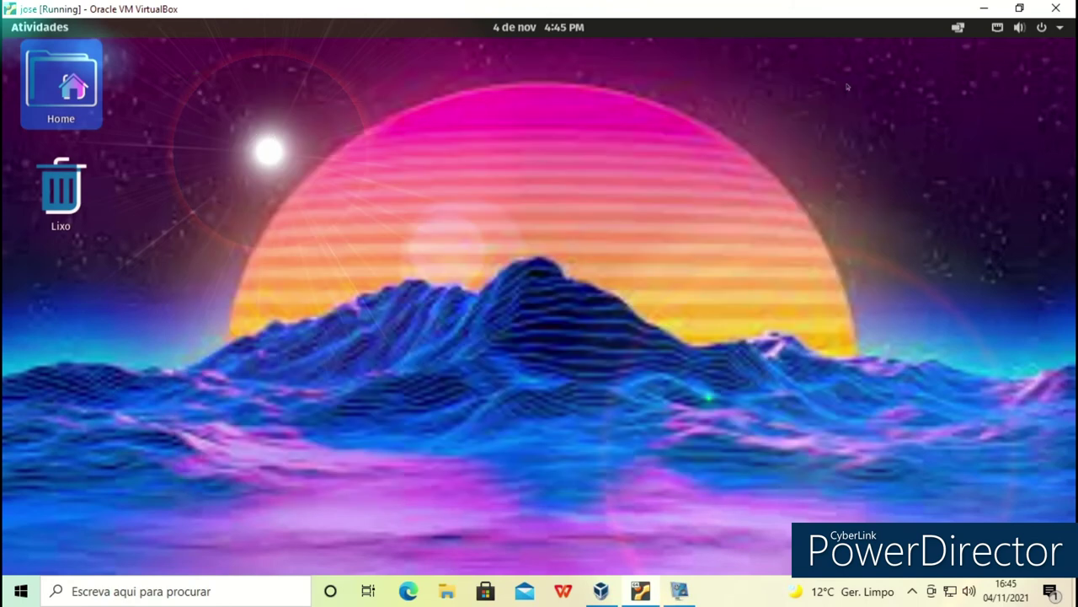
{"action": "left_click", "coordinate": [172, 196]}
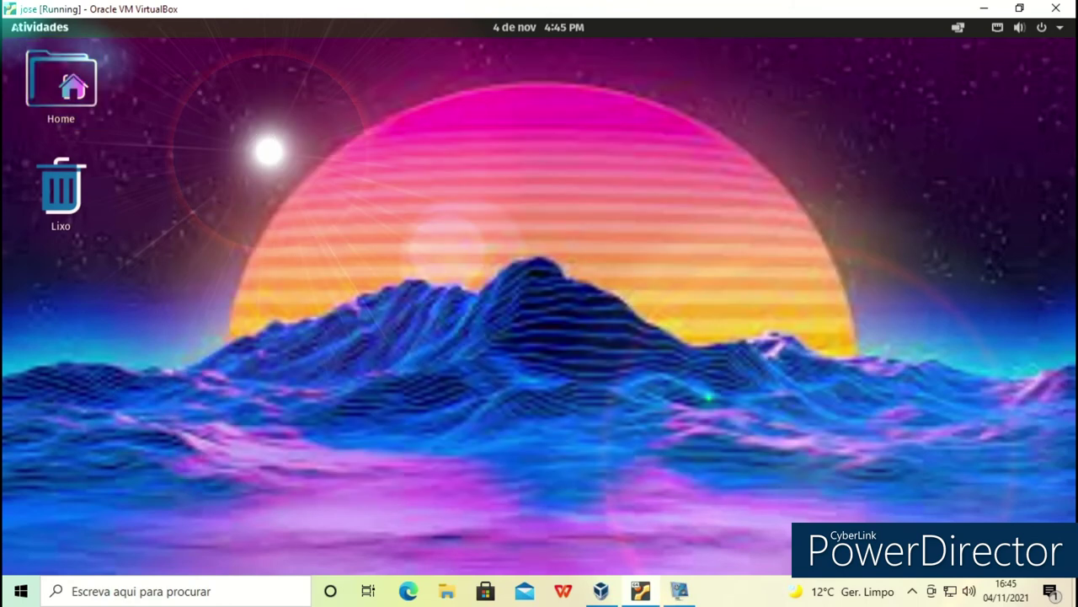
Step: Examine the new icons in the list of all applications, including the Office and System groups
{"action": "left_click", "coordinate": [13, 26]}
{"action": "left_click", "coordinate": [36, 485]}
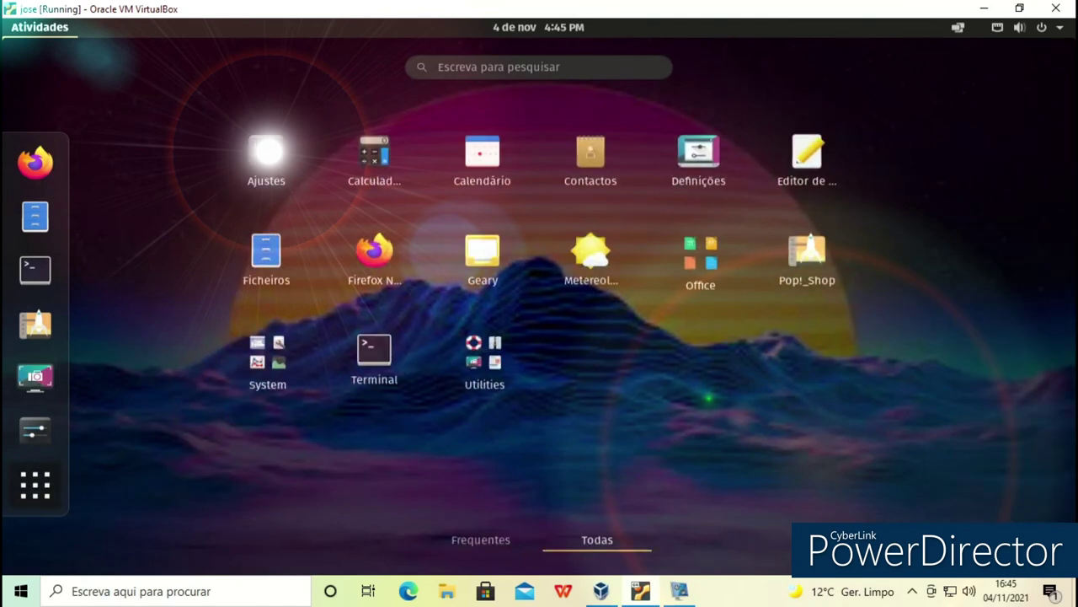
{"action": "left_click", "coordinate": [700, 257]}
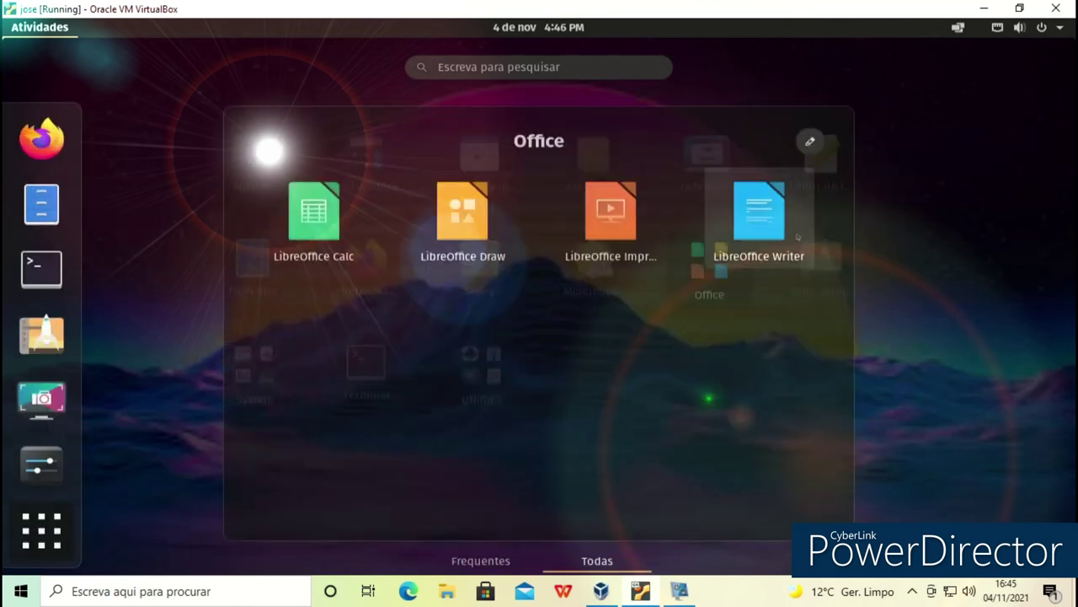
{"action": "left_click", "coordinate": [883, 240]}
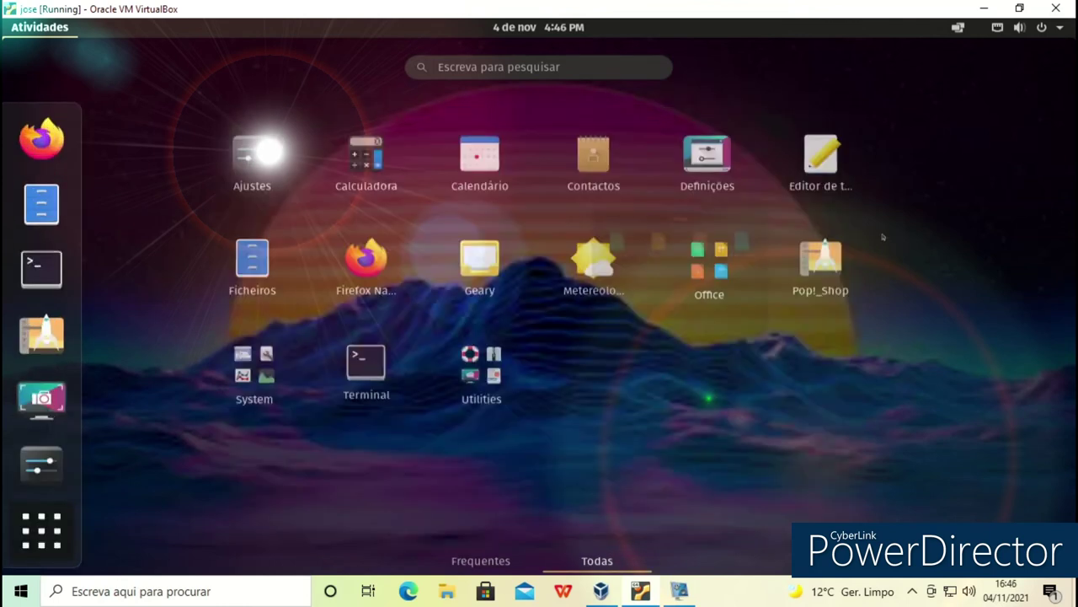
{"action": "left_click", "coordinate": [278, 358]}
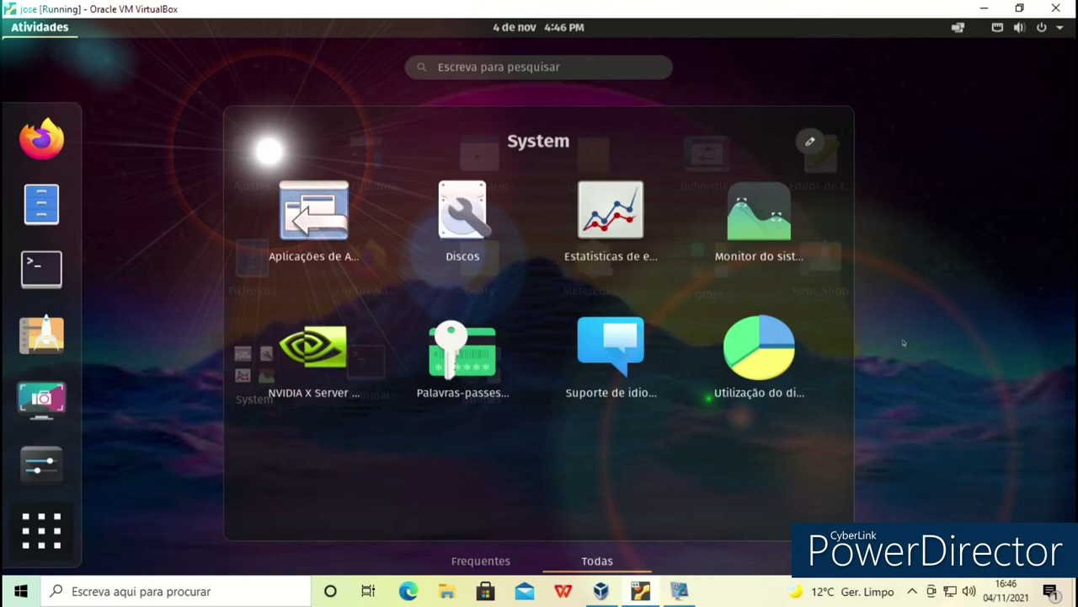
{"action": "left_click", "coordinate": [903, 343]}
{"action": "left_click", "coordinate": [700, 253]}
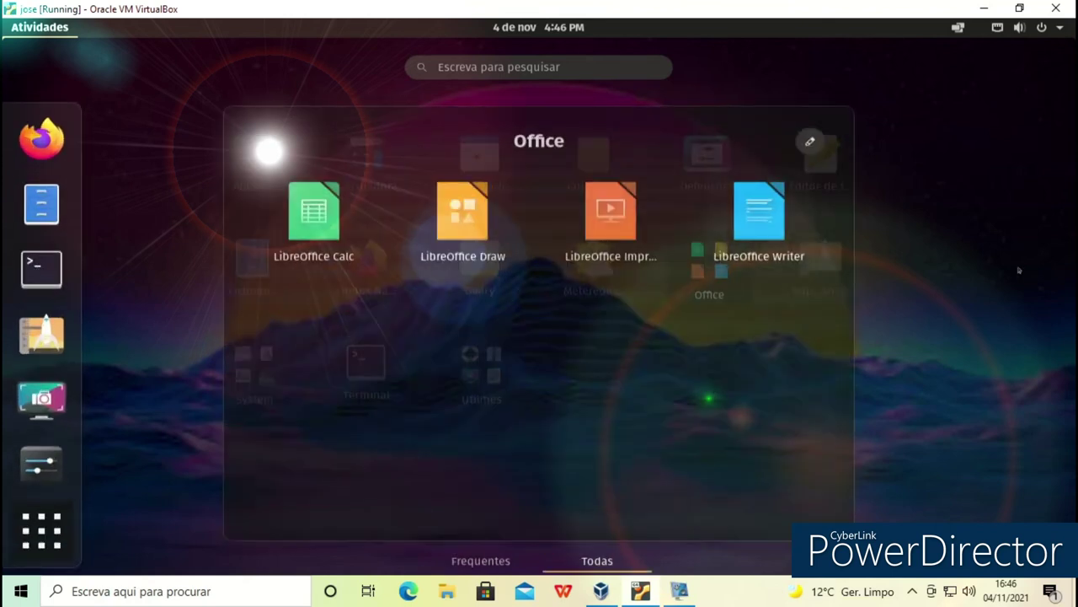
{"action": "left_click", "coordinate": [969, 264]}
Step: Open Pop!_Shop, look through its recommended applications and categories, and close it
{"action": "left_click", "coordinate": [827, 250]}
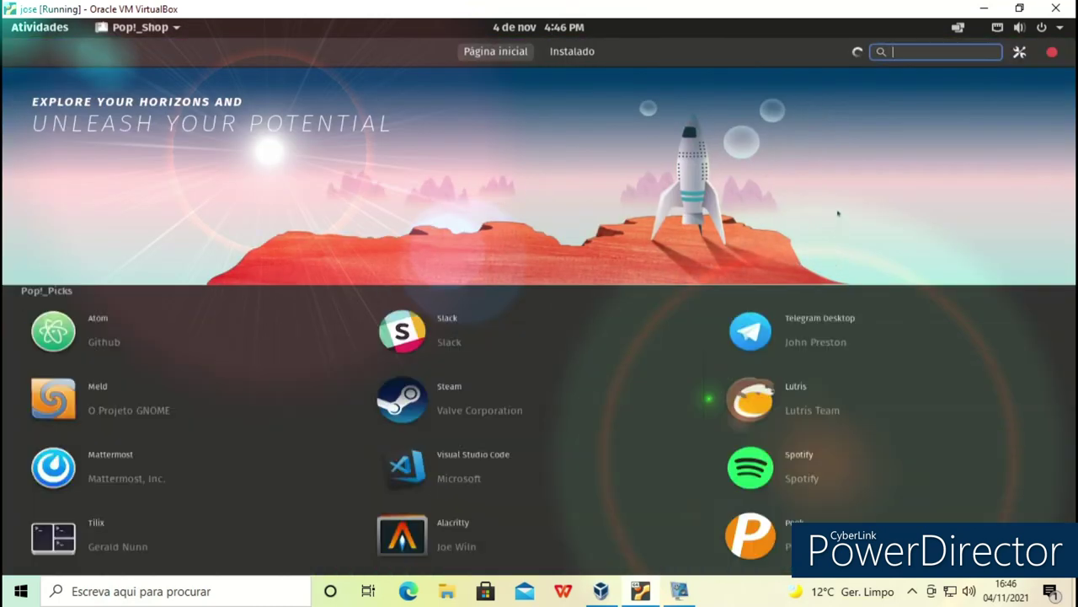
{"action": "scroll", "coordinate": [837, 212], "scroll_direction": "down", "scroll_amount": 1}
{"action": "scroll", "coordinate": [837, 213], "scroll_direction": "down", "scroll_amount": 5}
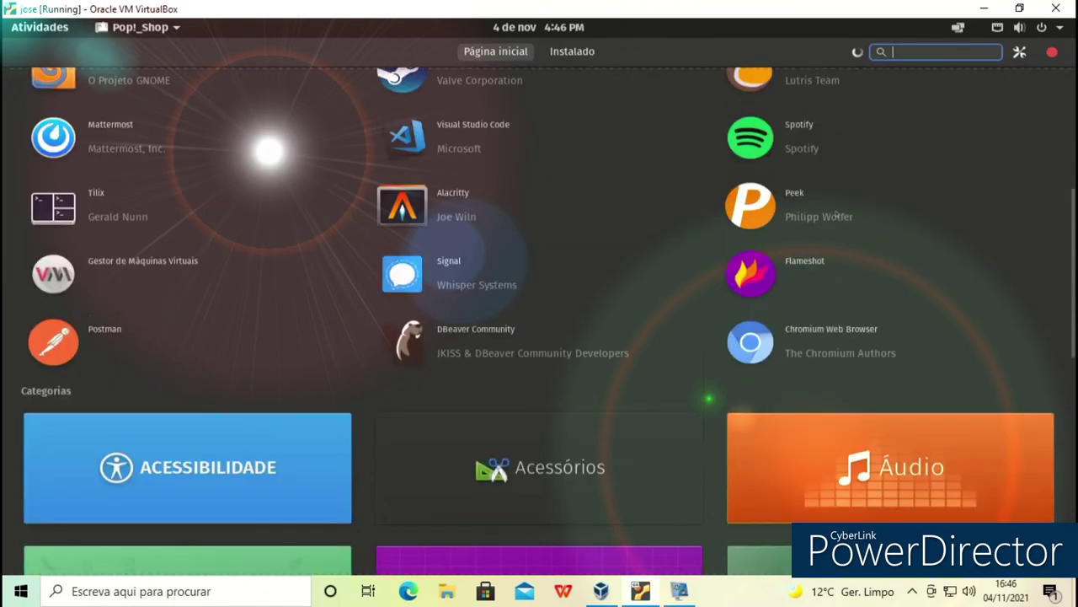
{"action": "scroll", "coordinate": [837, 214], "scroll_direction": "down", "scroll_amount": 6}
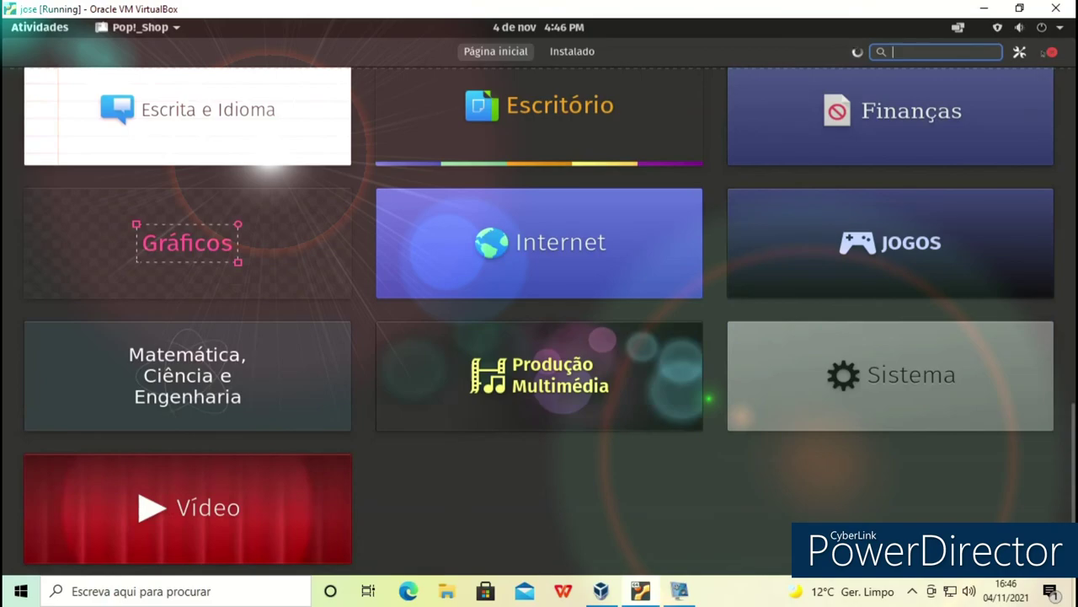
{"action": "key", "text": "alt+F4"}
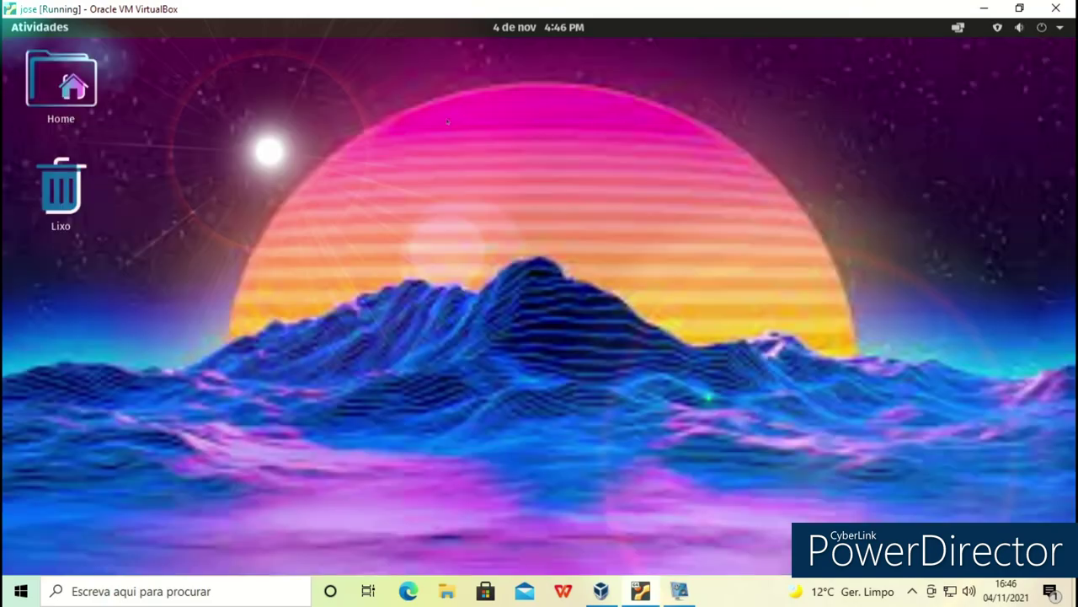